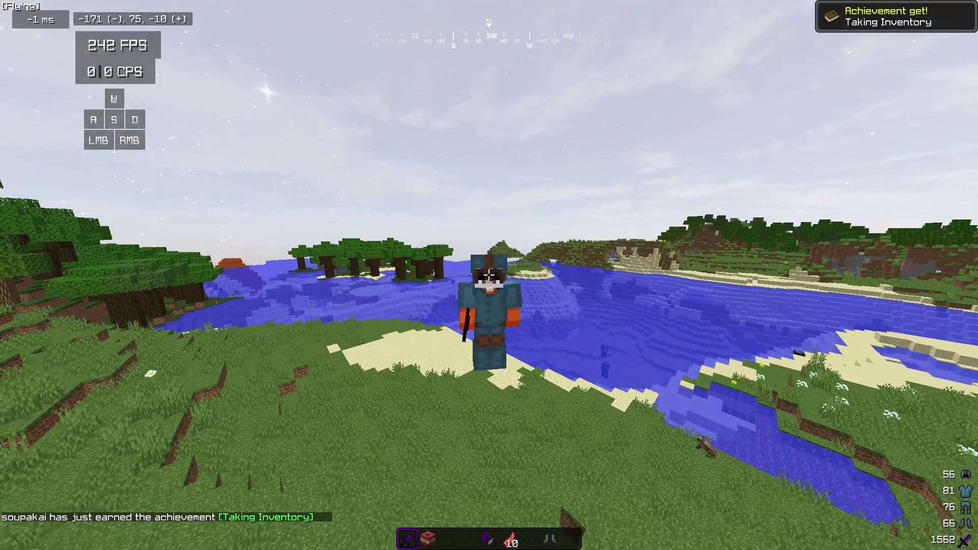
- Switch to first-person and fly over the landscape, attacking the pig and rabbits
{"action": "key", "text": "F5"}
{"action": "key", "text": "w"}
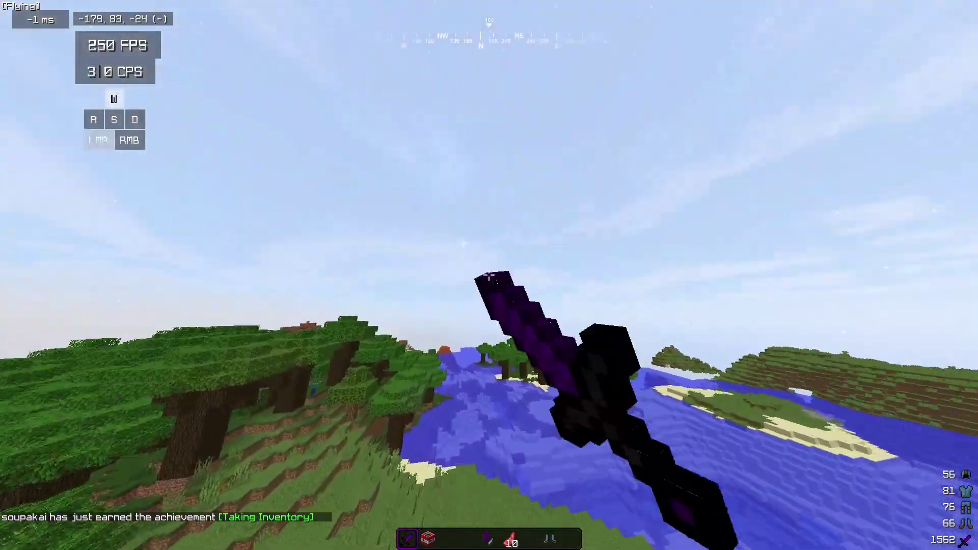
{"action": "left_click", "coordinate": [489, 275]}
{"action": "key", "text": "w"}
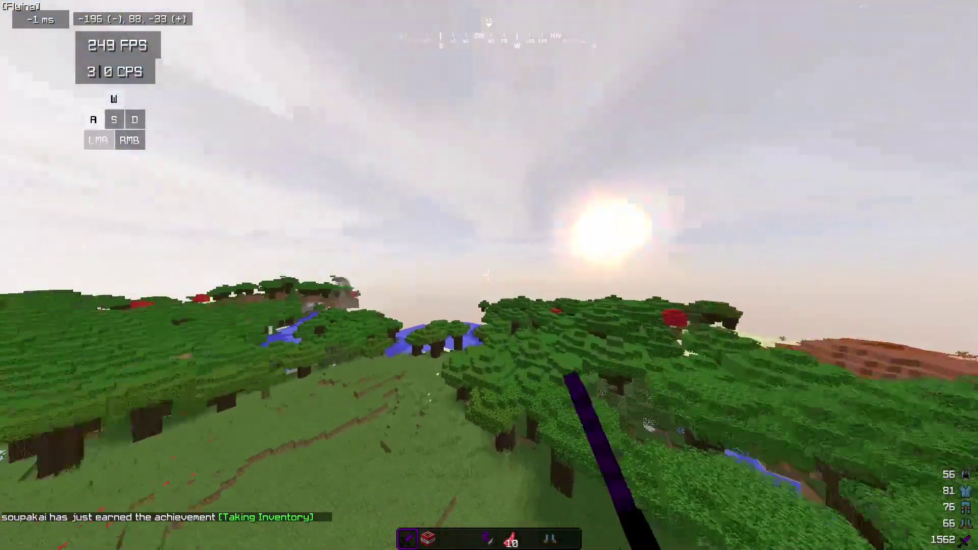
{"action": "key", "text": "w"}
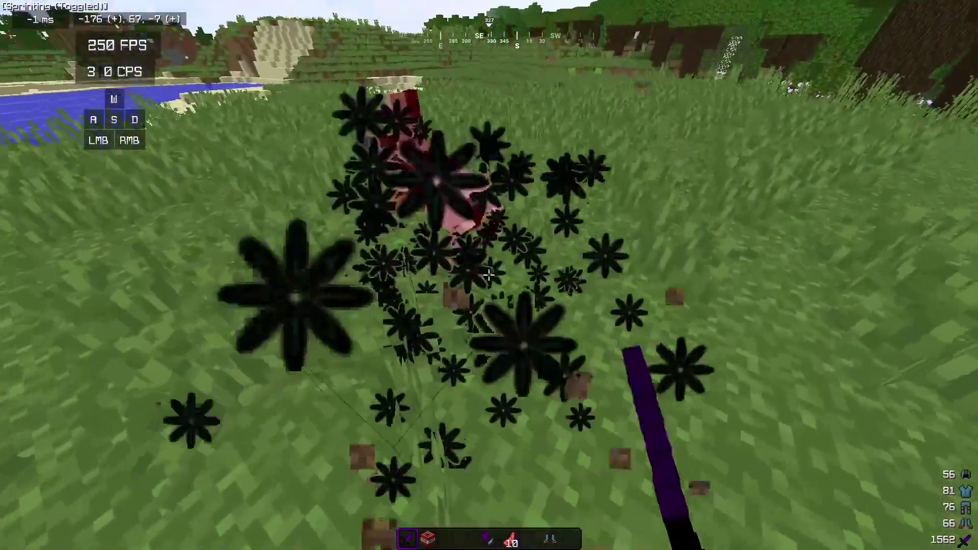
{"action": "left_click", "coordinate": [489, 275]}
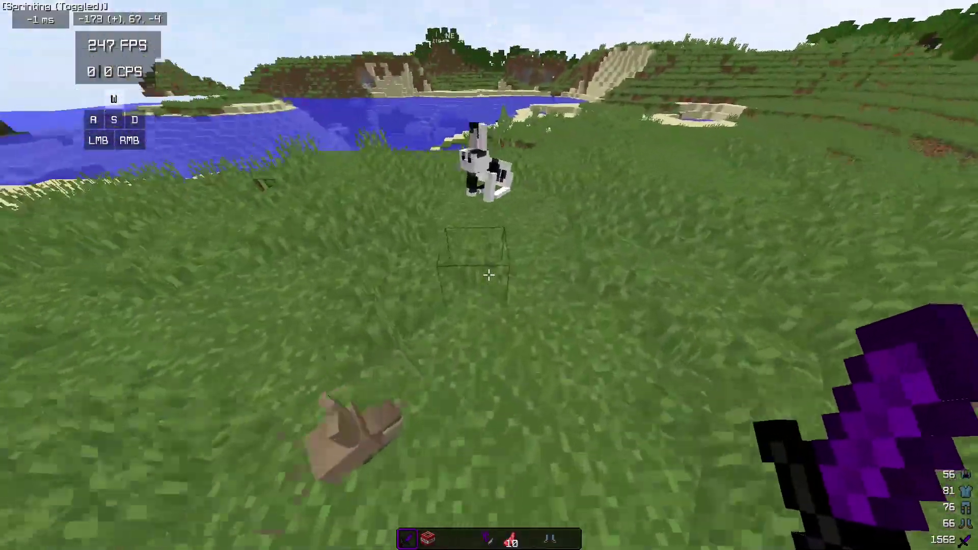
{"action": "left_click", "coordinate": [488, 276]}
{"action": "left_click", "coordinate": [489, 275]}
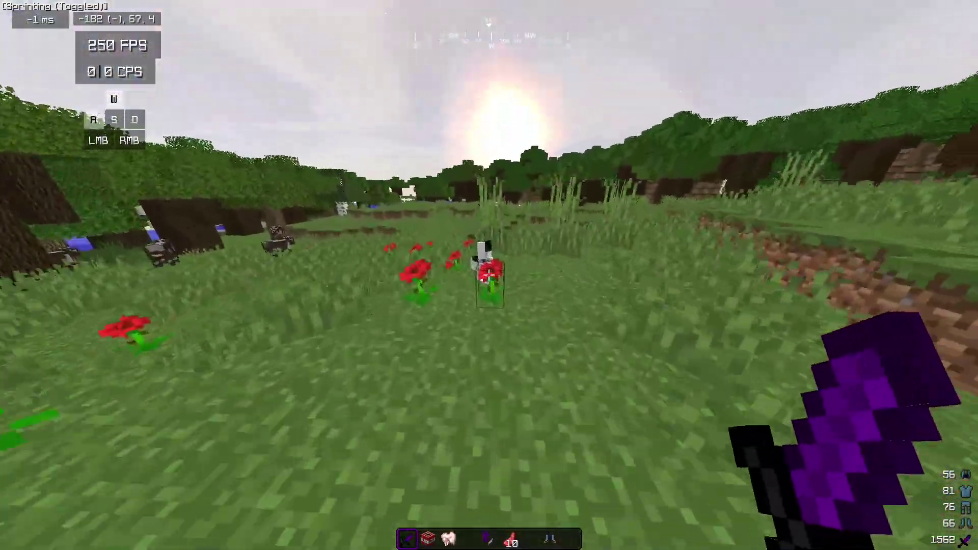
{"action": "left_click", "coordinate": [489, 275]}
{"action": "left_click", "coordinate": [490, 275]}
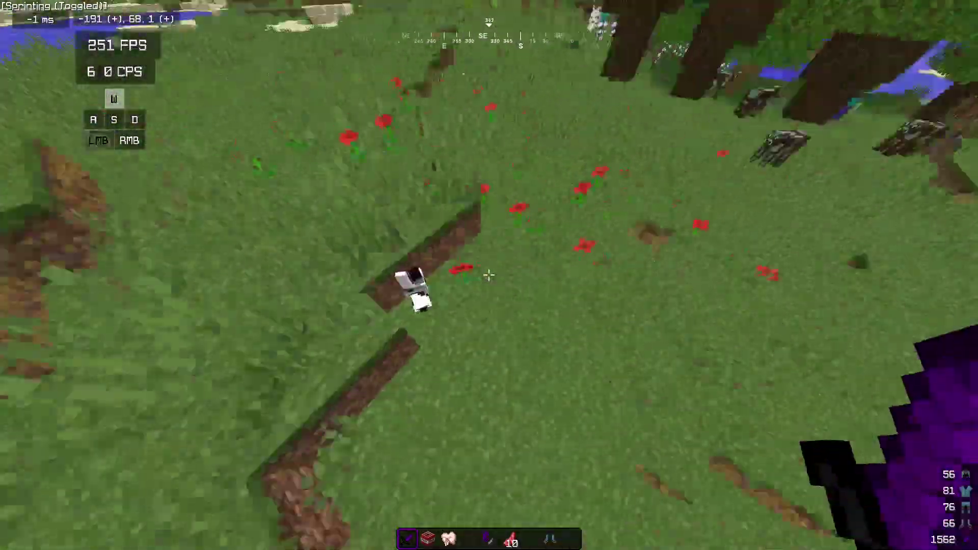
{"action": "left_click", "coordinate": [489, 275]}
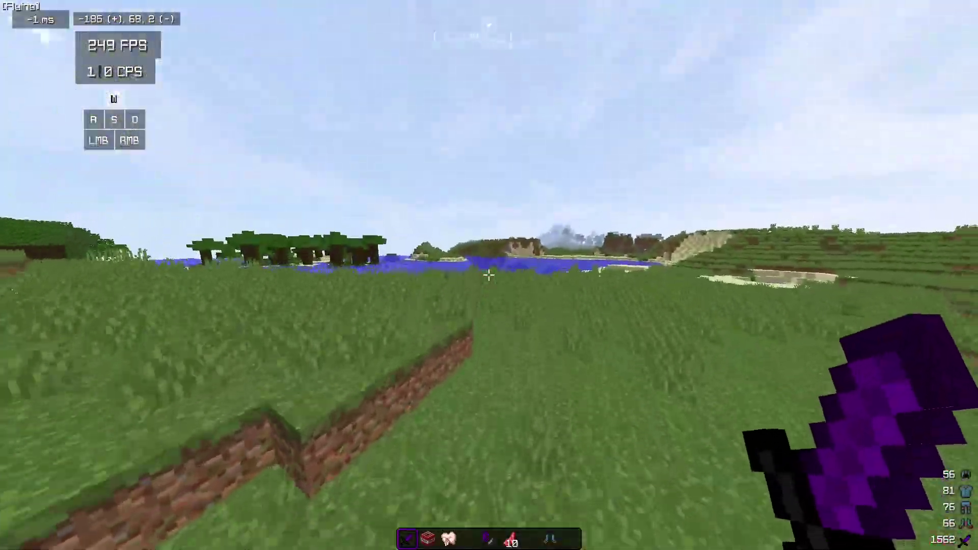
- Take off and fly up over the plains toward the sun
{"action": "key", "text": "space"}
{"action": "key", "text": "space"}
{"action": "left_click", "coordinate": [489, 276]}
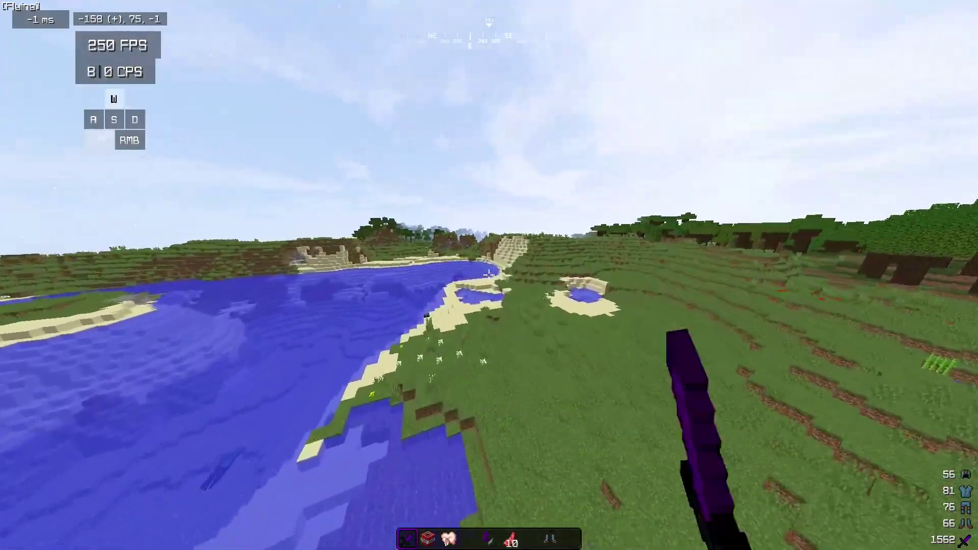
{"action": "left_click", "coordinate": [488, 275]}
{"action": "key", "text": "space"}
{"action": "key", "text": "space"}
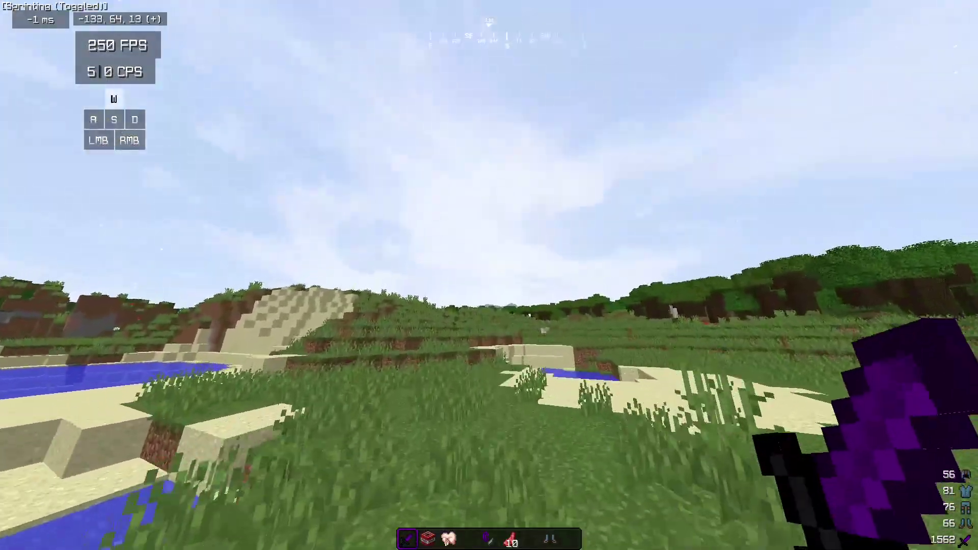
{"action": "key", "text": "w"}
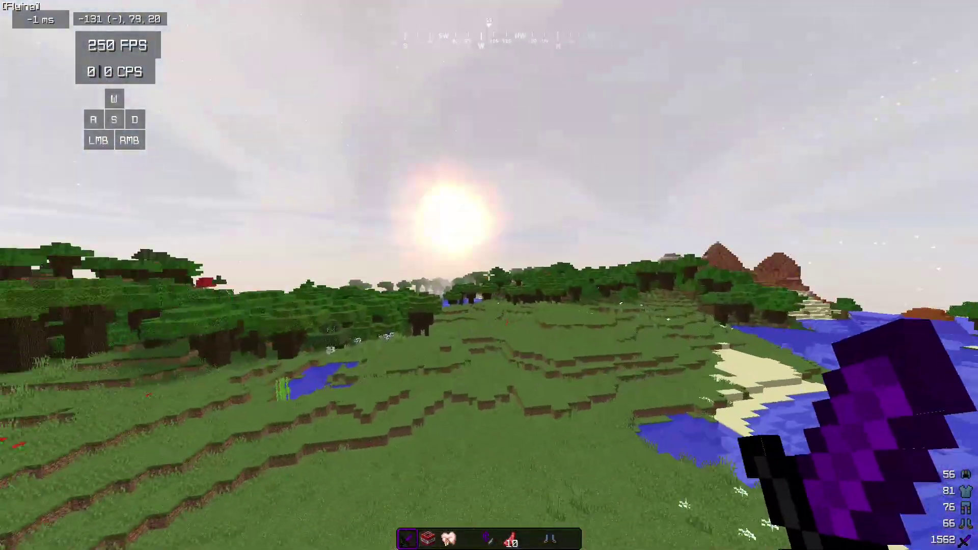
{"action": "key", "text": "w"}
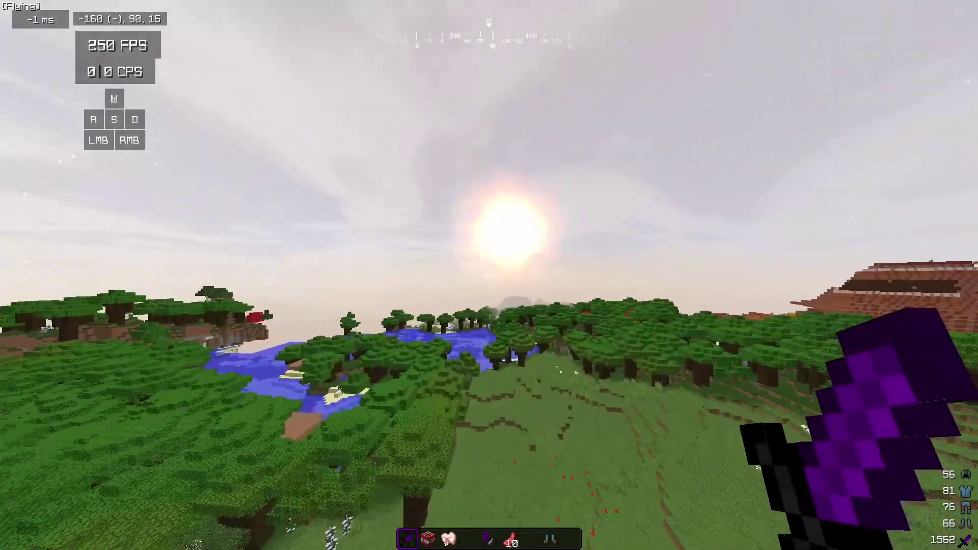
{"action": "key", "text": "w"}
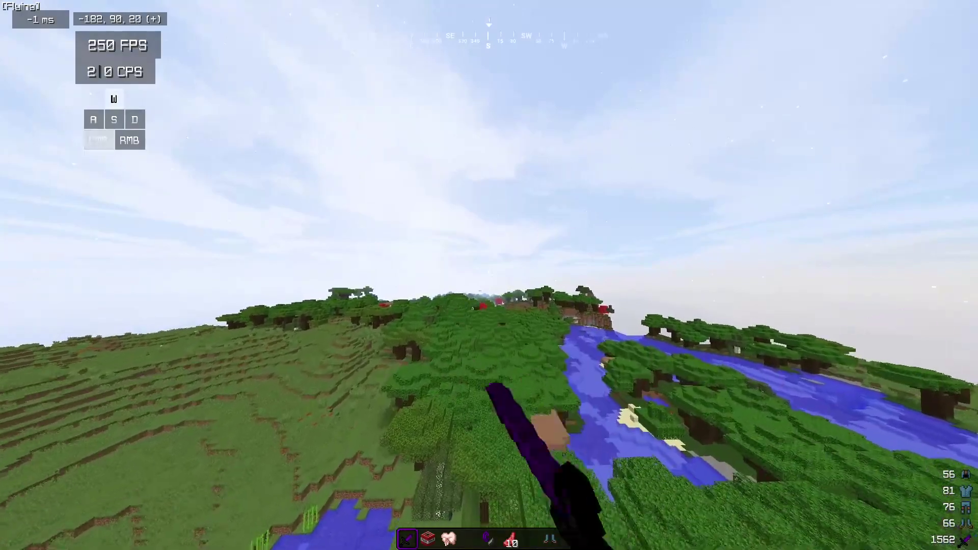
- Fly on over the lake, then sprint across the forest swinging the sword
{"action": "left_click", "coordinate": [489, 276]}
{"action": "key", "text": "w"}
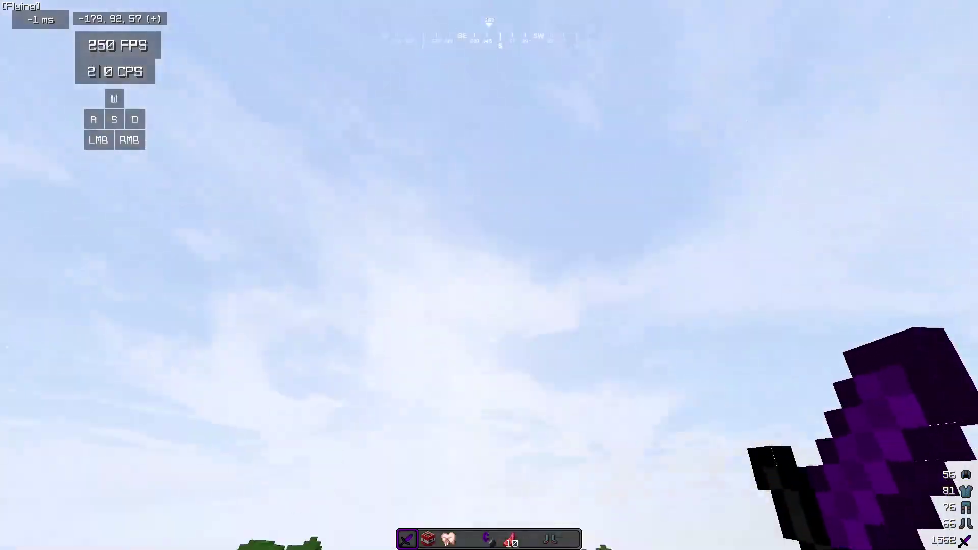
{"action": "key", "text": "w"}
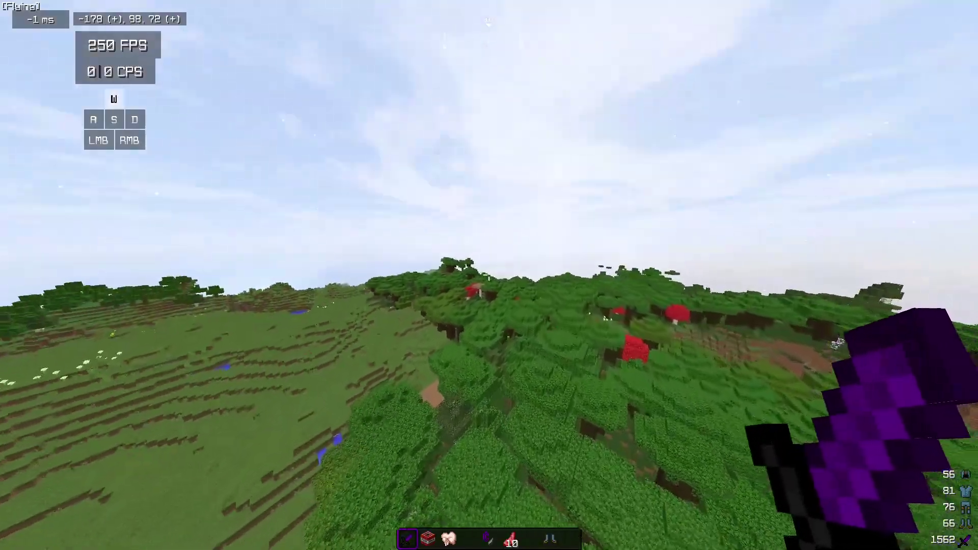
{"action": "left_click", "coordinate": [489, 276]}
{"action": "key", "text": "w"}
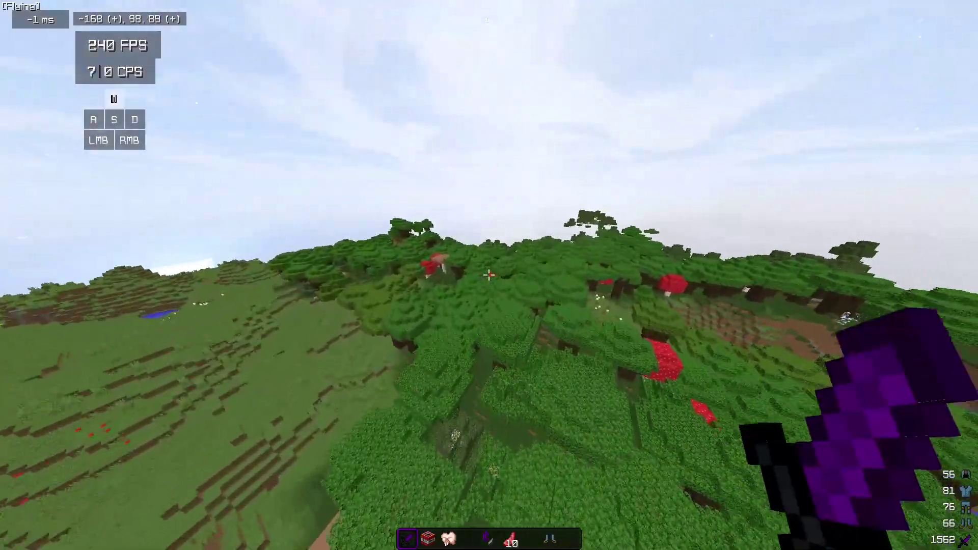
{"action": "left_click", "coordinate": [489, 274]}
{"action": "key", "text": "w"}
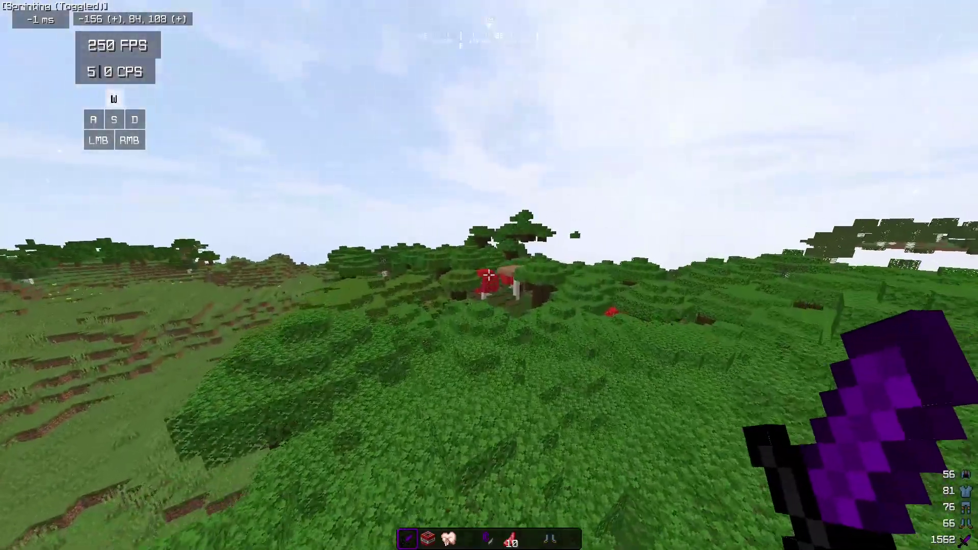
{"action": "key", "text": "w"}
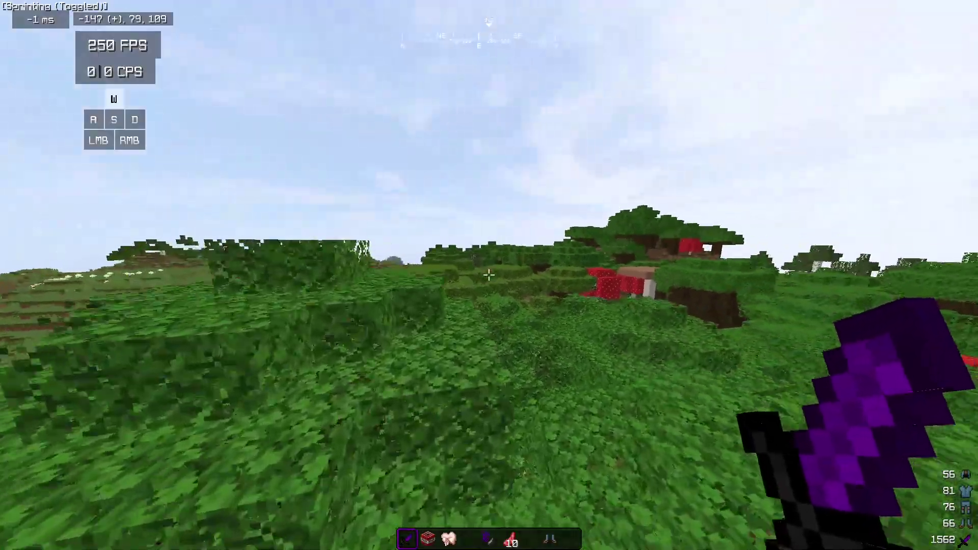
{"action": "key", "text": "w"}
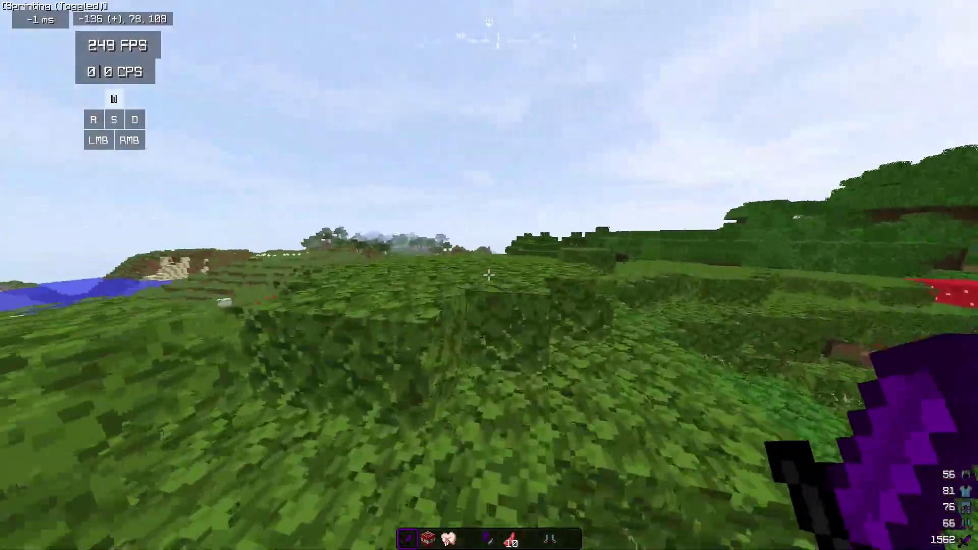
{"action": "key", "text": "w"}
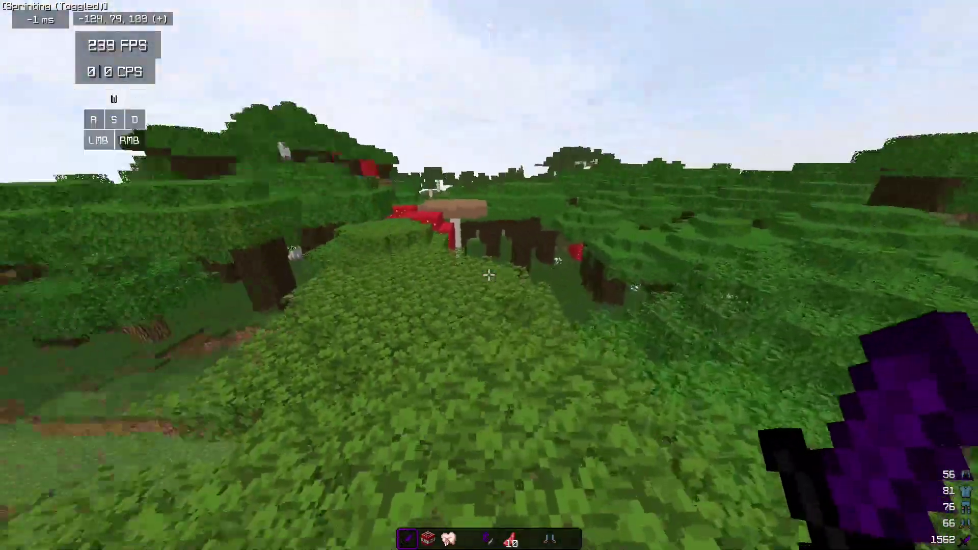
{"action": "key", "text": "w"}
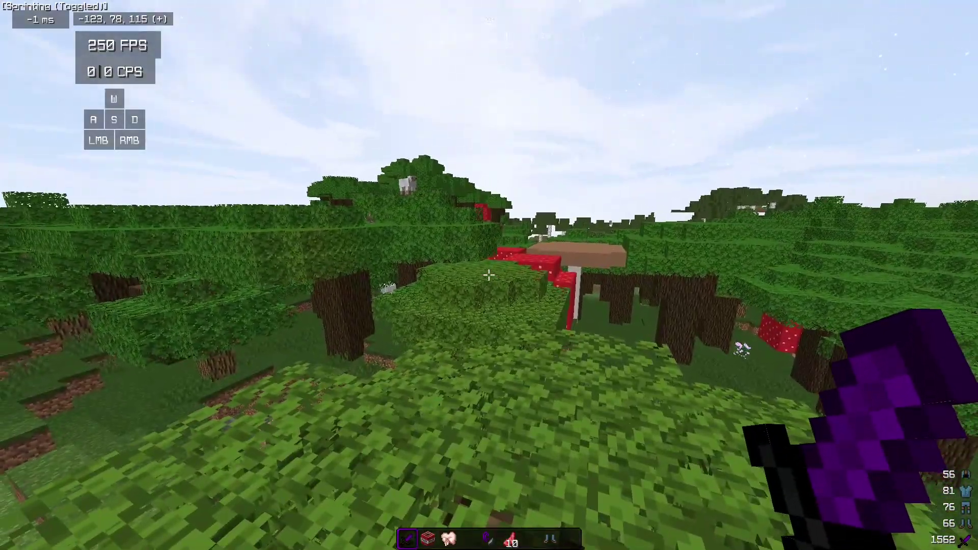
- Exit fullscreen, pause the game, and bring Chrome's Lunar Client download page forward
{"action": "key", "text": "F11"}
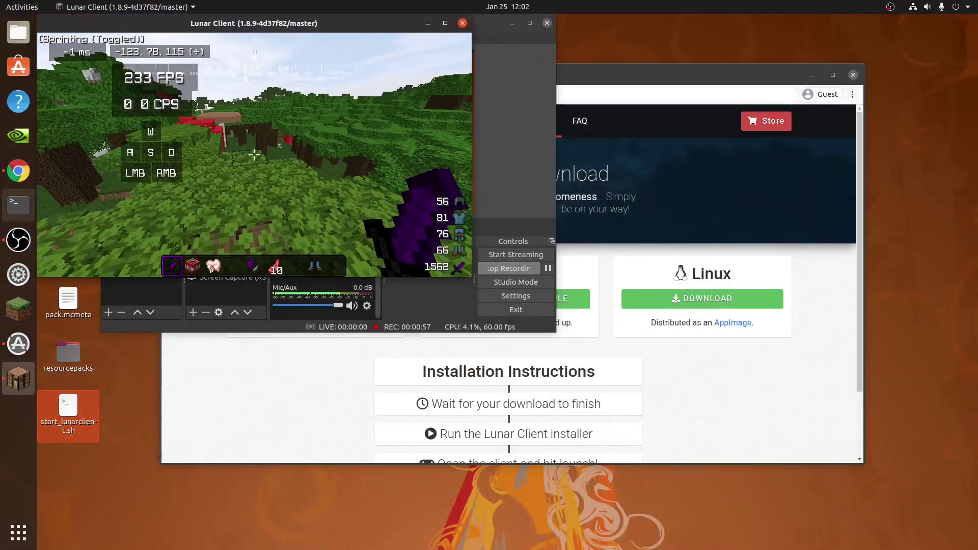
{"action": "key", "text": "Escape"}
{"action": "left_click", "coordinate": [574, 93]}
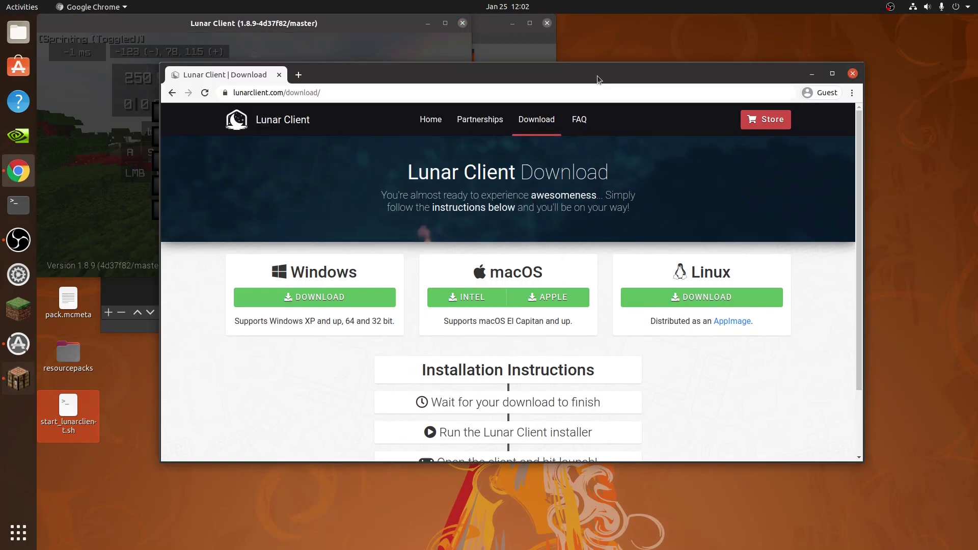
- Open and close a new Chrome tab, then open the Downloads folder in Files
{"action": "left_click", "coordinate": [299, 75]}
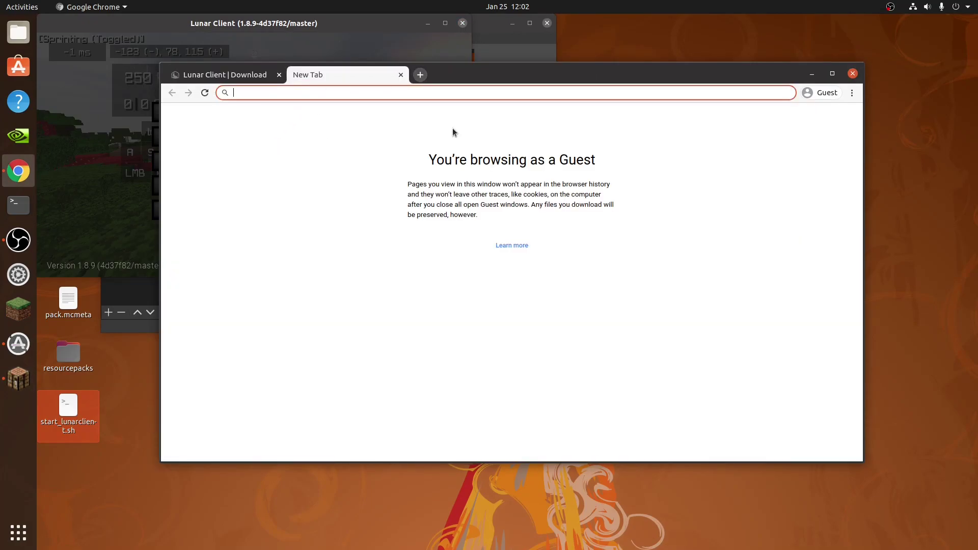
{"action": "left_click", "coordinate": [400, 75]}
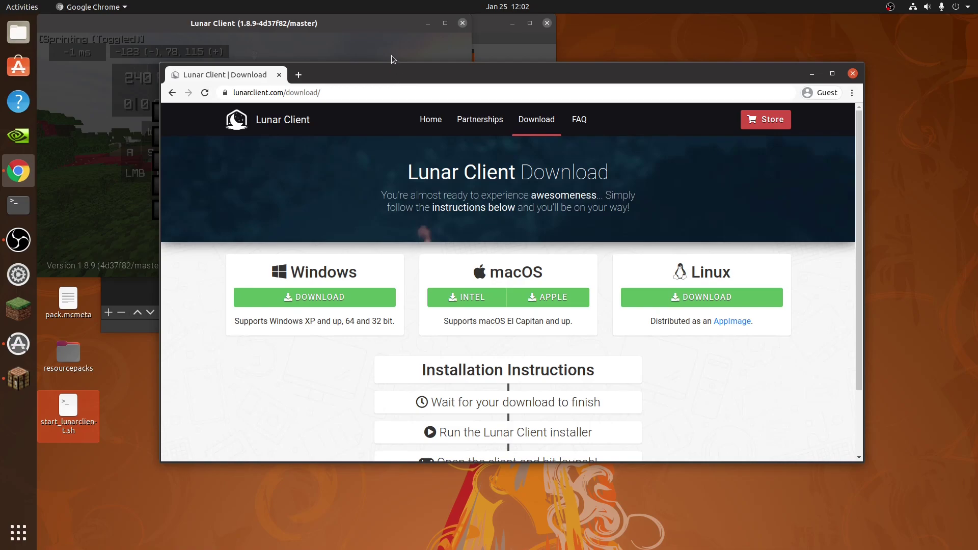
{"action": "left_click", "coordinate": [18, 34]}
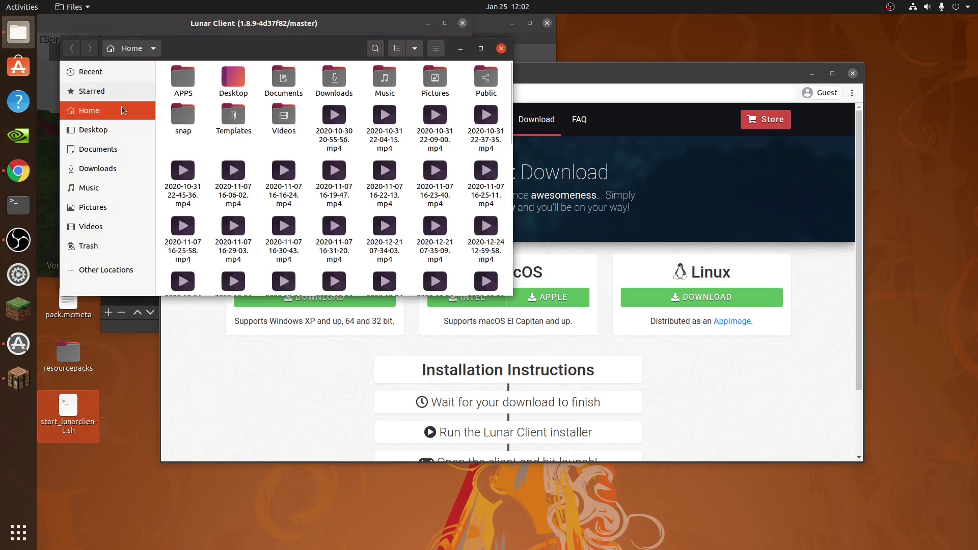
{"action": "left_click", "coordinate": [98, 168]}
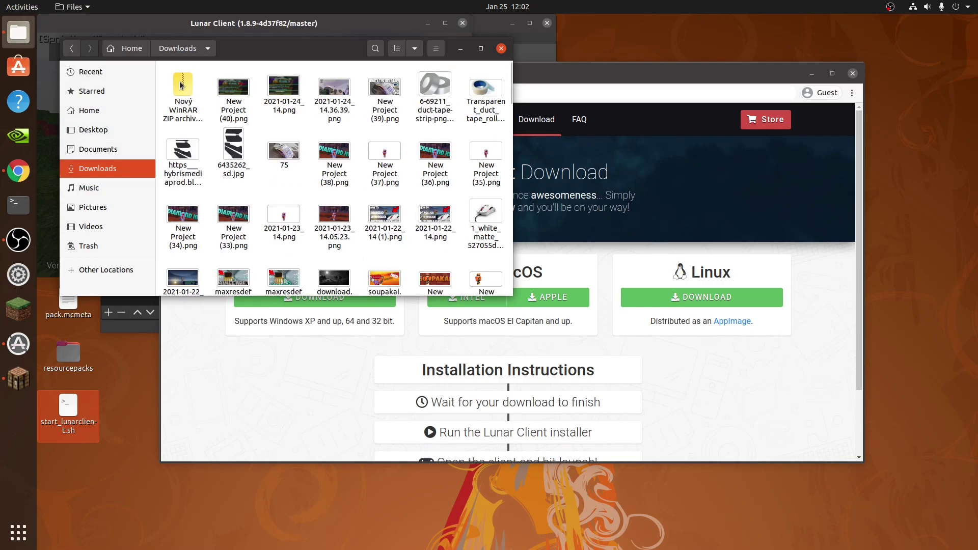
- Resume and re-pause the game, then go to Options > Resource Packs
{"action": "left_click", "coordinate": [48, 83]}
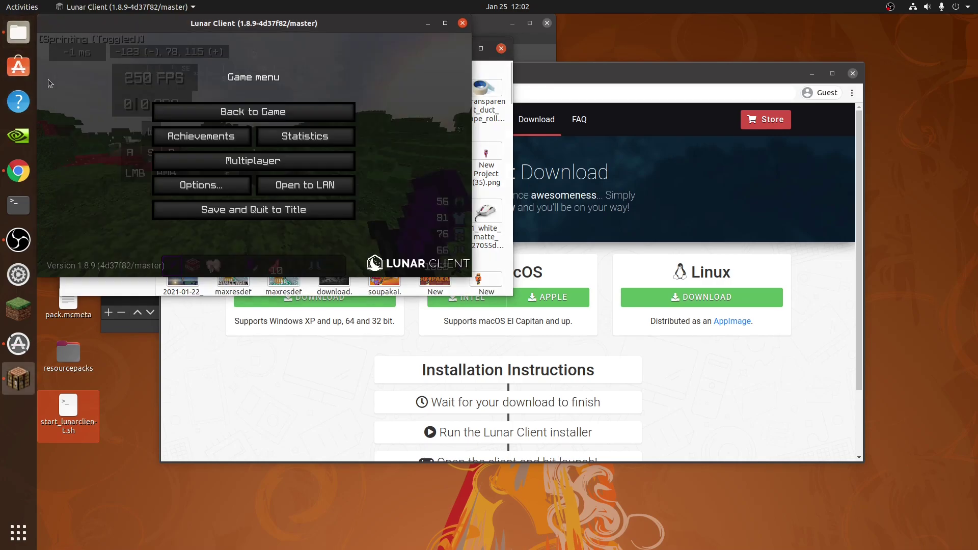
{"action": "left_click", "coordinate": [177, 111]}
{"action": "key", "text": "Escape"}
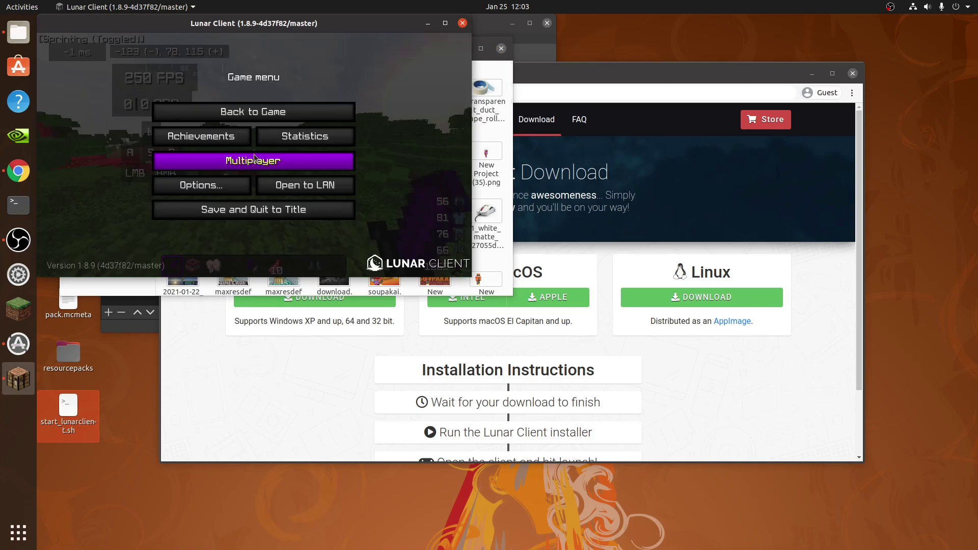
{"action": "left_click", "coordinate": [215, 193]}
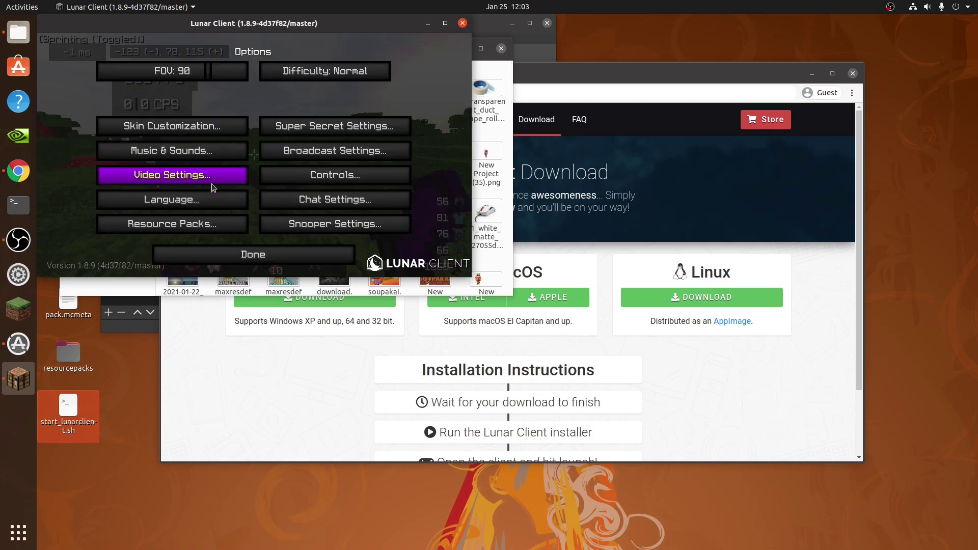
{"action": "left_click", "coordinate": [194, 226]}
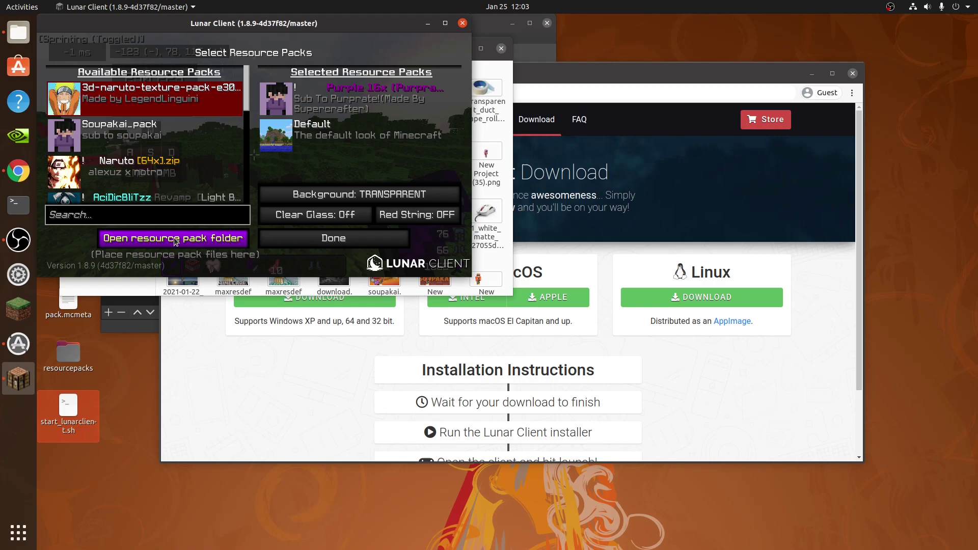
- Open the resourcepacks folder and drag Nový WinRAR ZIP archiv.zip into it from Downloads
{"action": "left_click", "coordinate": [180, 238]}
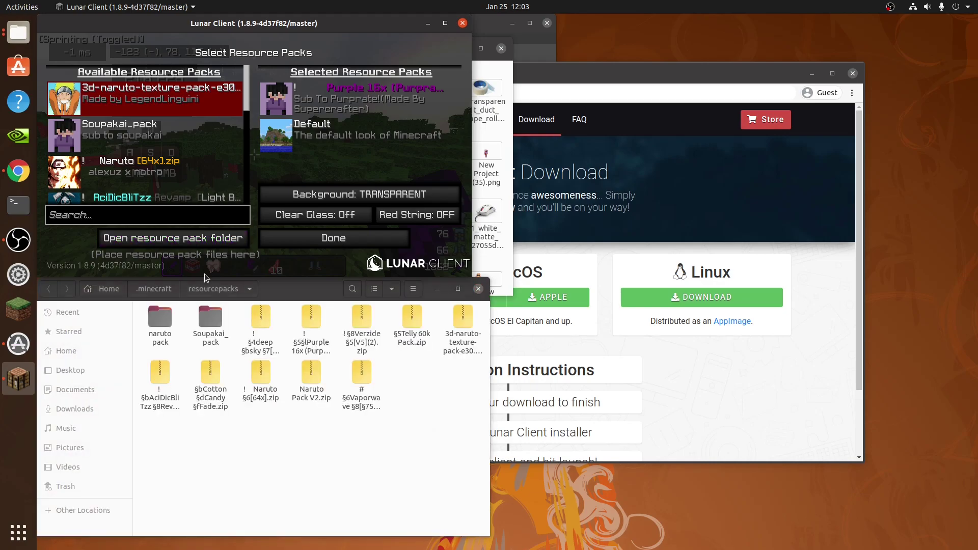
{"action": "left_click", "coordinate": [17, 33]}
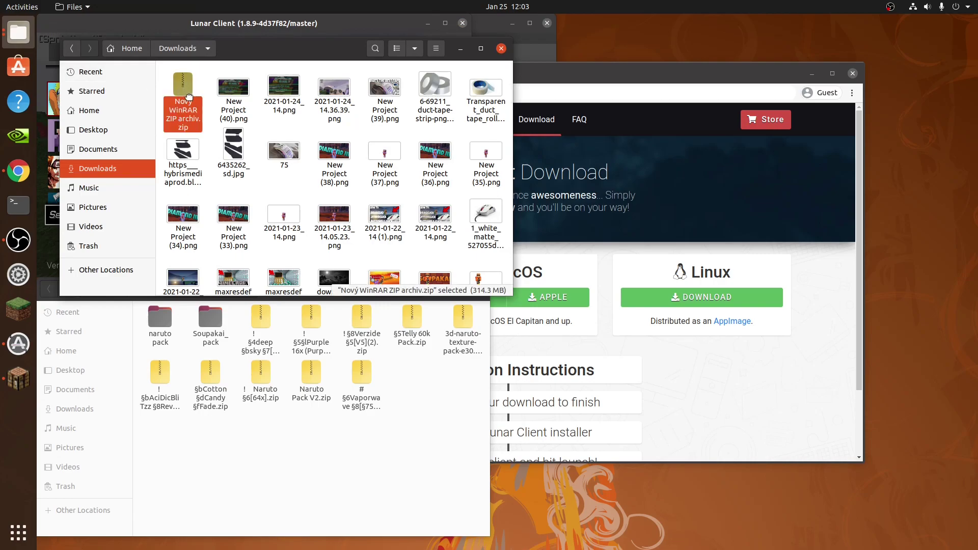
{"action": "left_click_drag", "start_coordinate": [184, 100], "coordinate": [406, 365]}
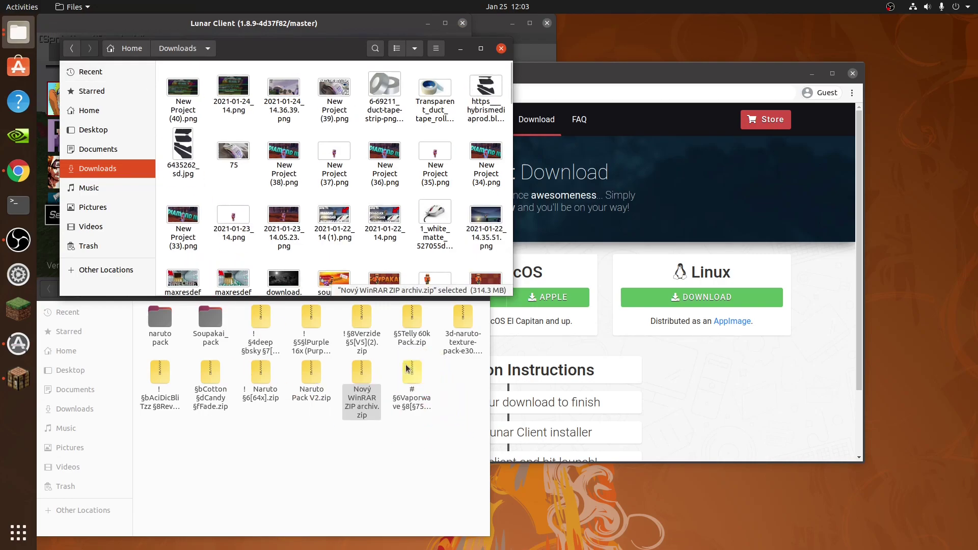
{"action": "left_click", "coordinate": [501, 49]}
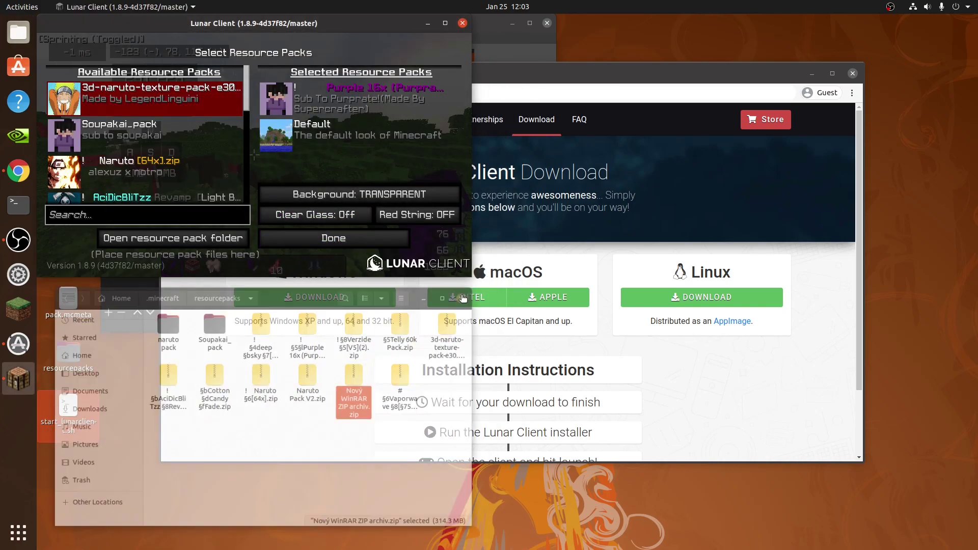
- Reopen Resource Packs to refresh the pack list and switch to fullscreen
{"action": "left_click", "coordinate": [333, 238]}
{"action": "left_click", "coordinate": [173, 227]}
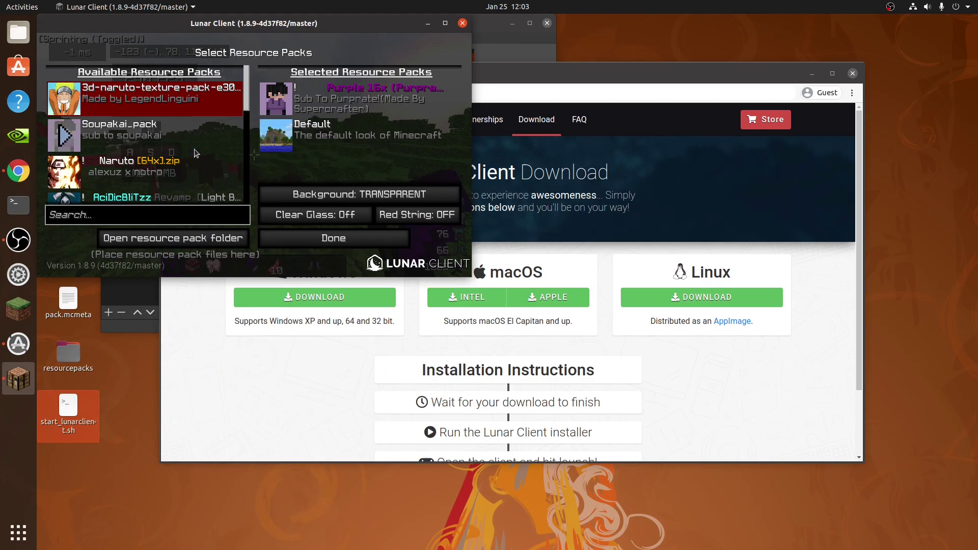
{"action": "scroll", "coordinate": [195, 152], "scroll_direction": "down", "scroll_amount": 2}
{"action": "scroll", "coordinate": [195, 152], "scroll_direction": "down", "scroll_amount": 2}
{"action": "scroll", "coordinate": [195, 153], "scroll_direction": "down", "scroll_amount": 1}
{"action": "scroll", "coordinate": [194, 153], "scroll_direction": "down", "scroll_amount": 2}
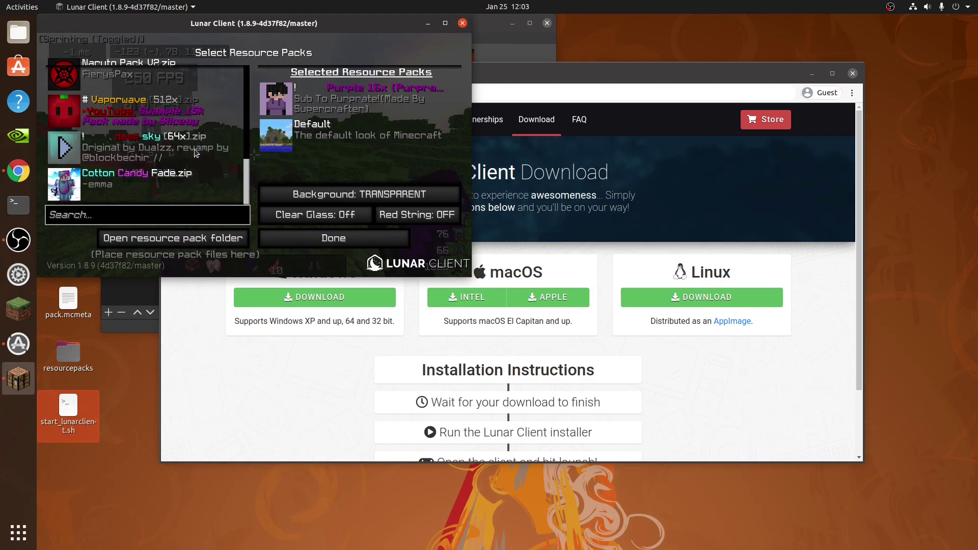
{"action": "key", "text": "F11"}
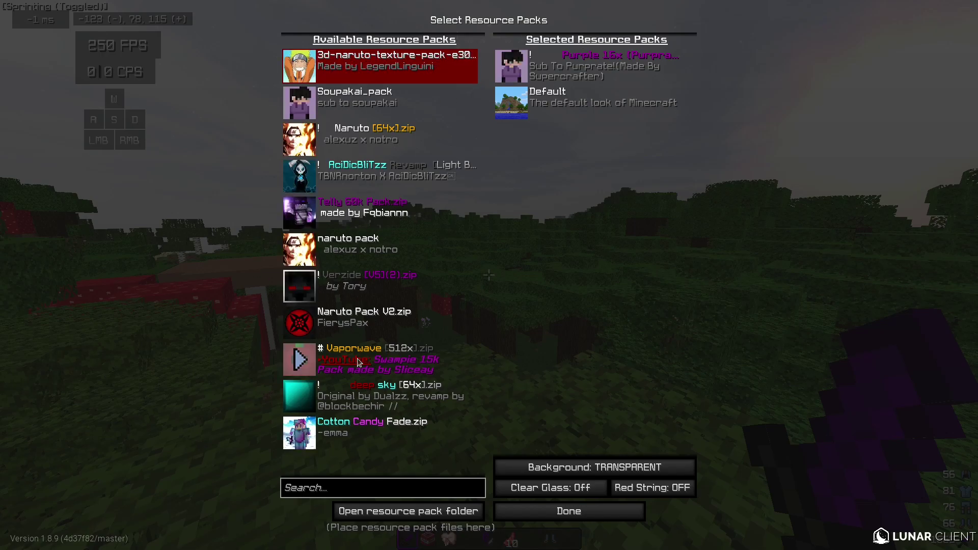
- Add and then remove Naruto Pack V2.zip, and leave the pack screen
{"action": "left_click", "coordinate": [300, 321]}
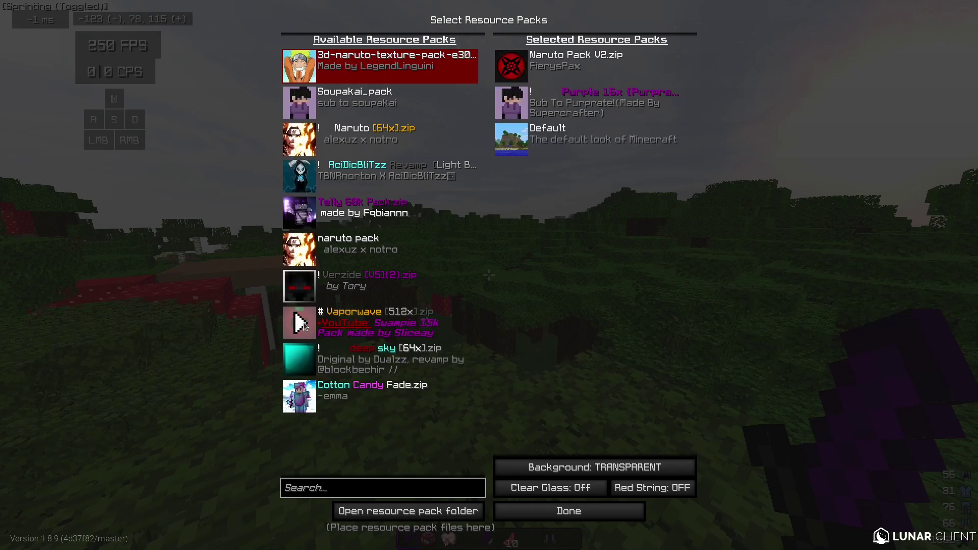
{"action": "left_click", "coordinate": [505, 68]}
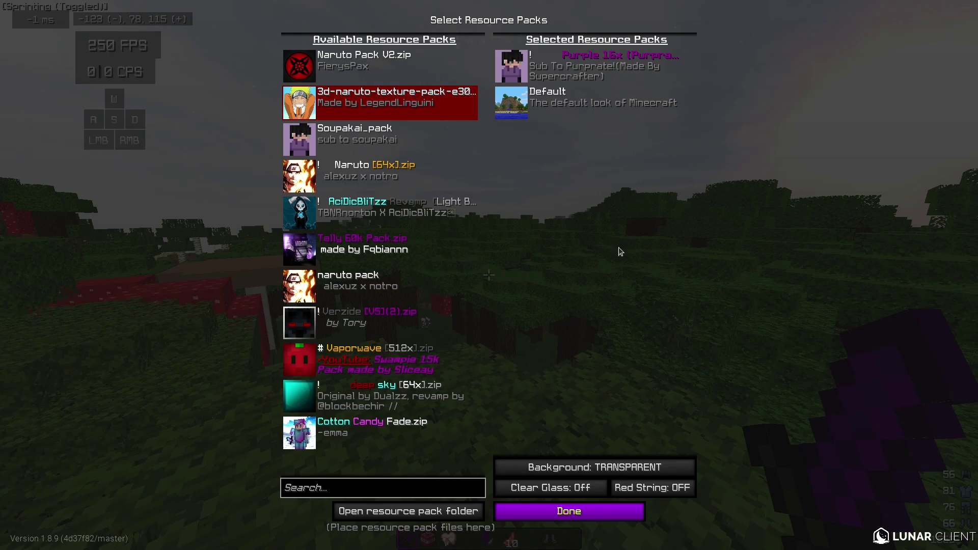
{"action": "key", "text": "Escape"}
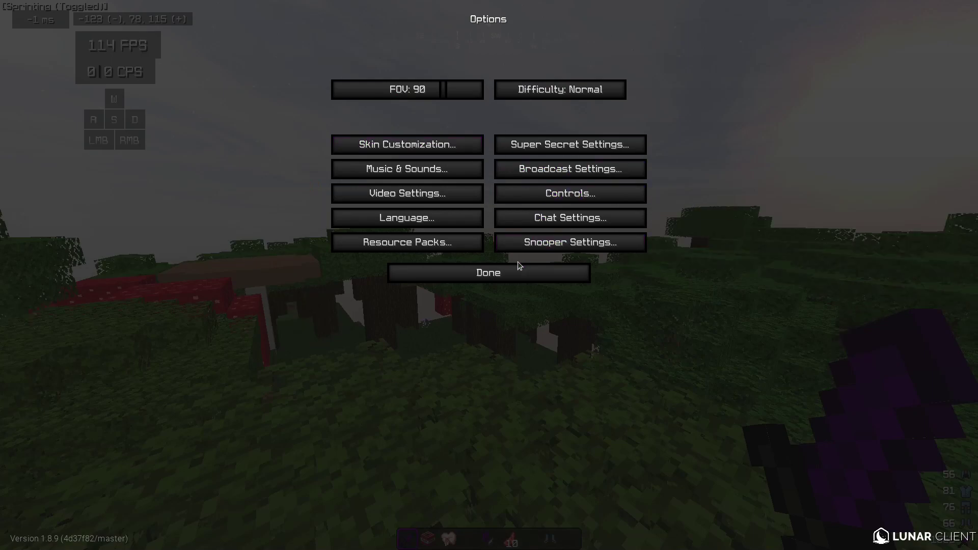
{"action": "left_click", "coordinate": [518, 268]}
{"action": "left_click", "coordinate": [525, 159]}
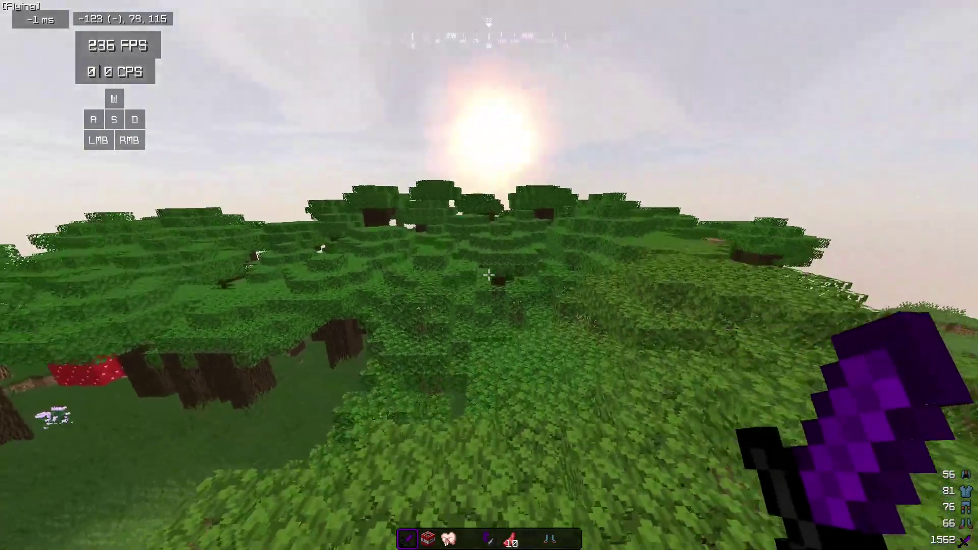
{"action": "key", "text": "w"}
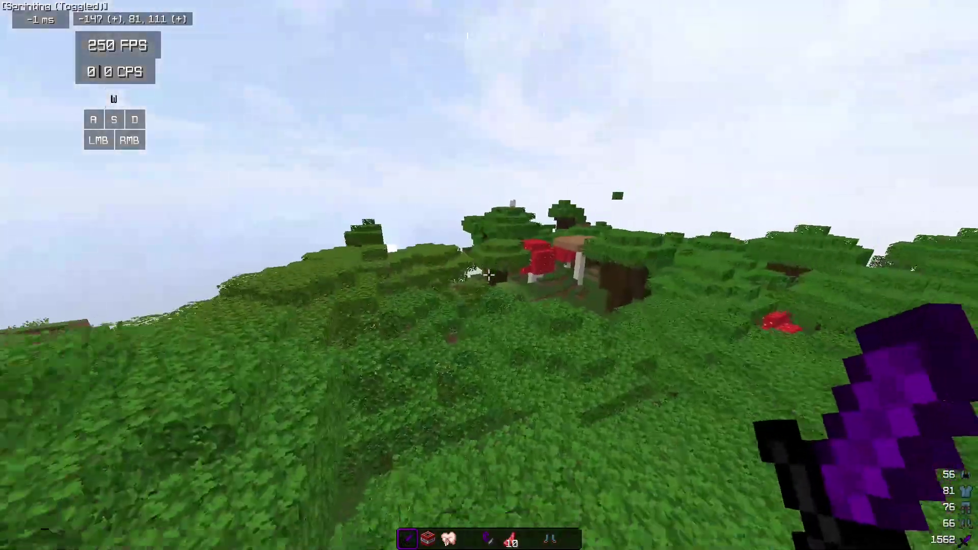
{"action": "key", "text": "w"}
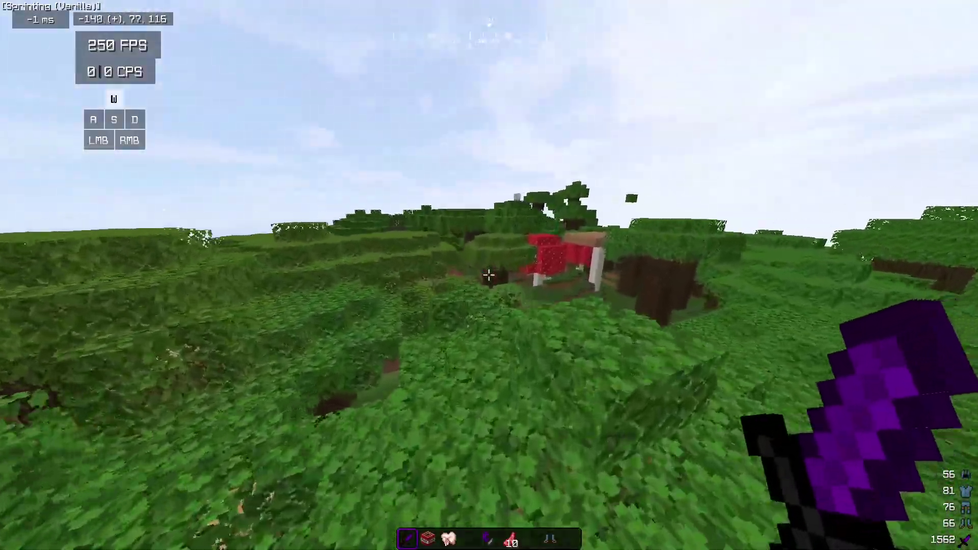
{"action": "key", "text": "w"}
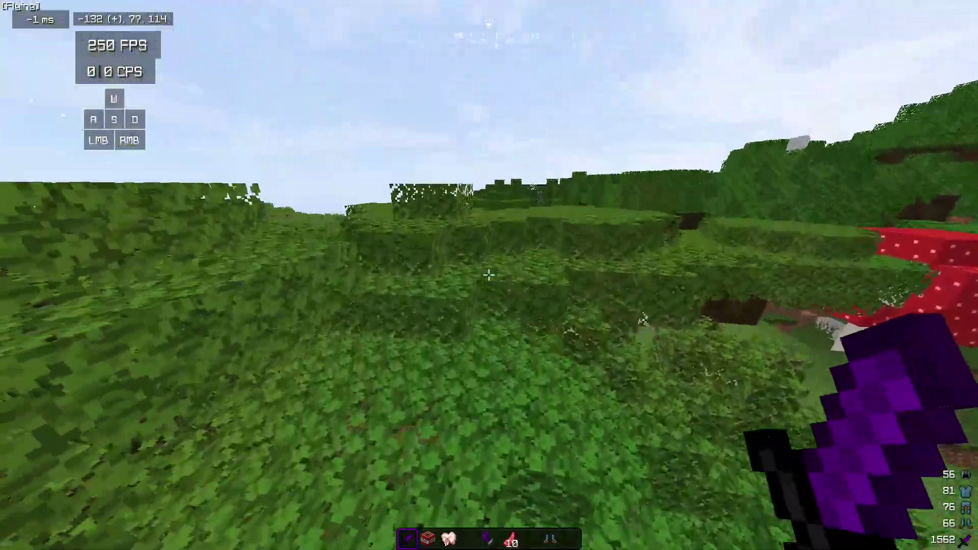
{"action": "key", "text": "w"}
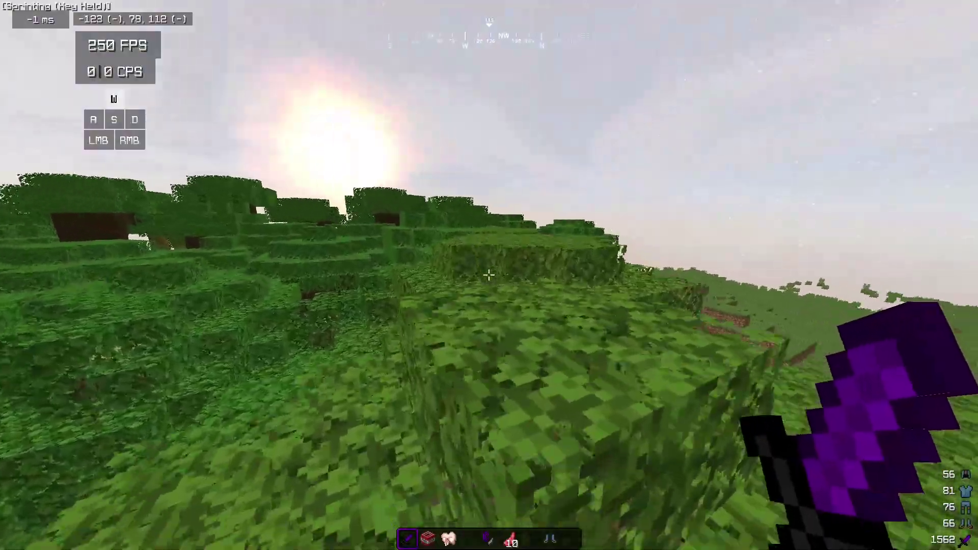
{"action": "key", "text": "w"}
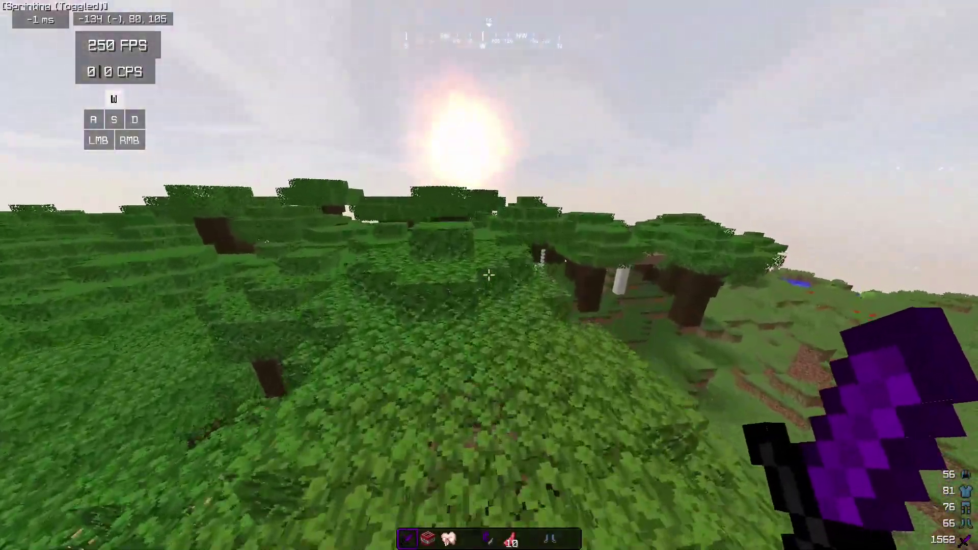
{"action": "left_click", "coordinate": [489, 275]}
{"action": "key", "text": "w"}
{"action": "left_click", "coordinate": [490, 276]}
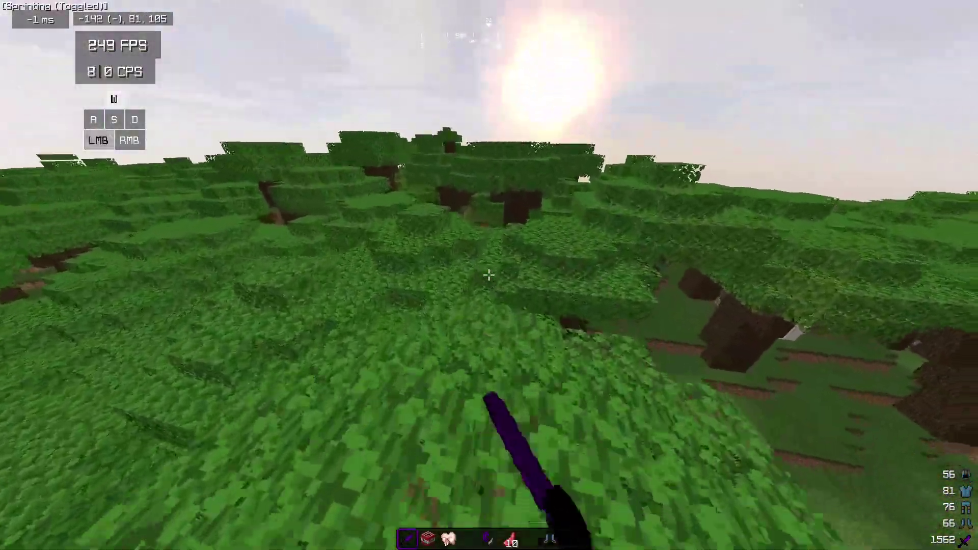
{"action": "key", "text": "w"}
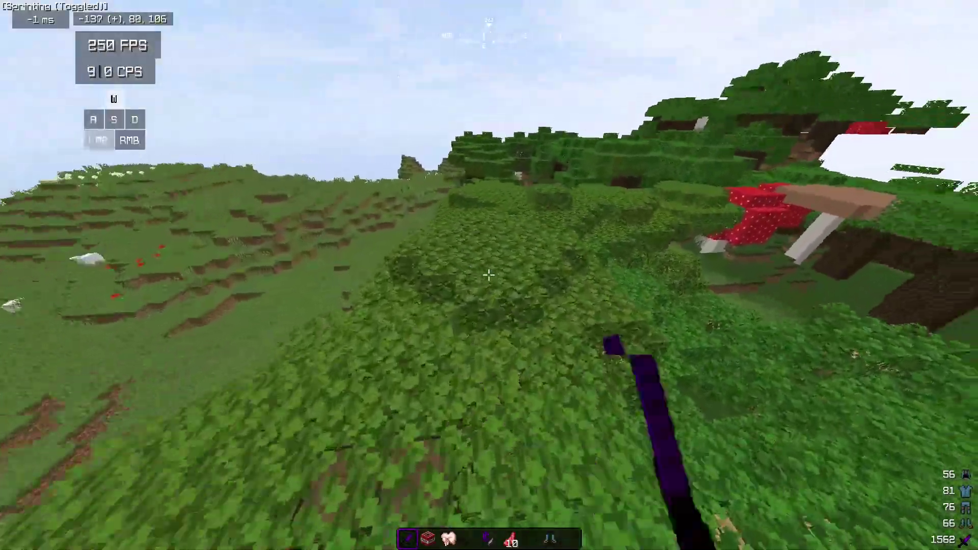
{"action": "left_click", "coordinate": [489, 275]}
{"action": "key", "text": "w"}
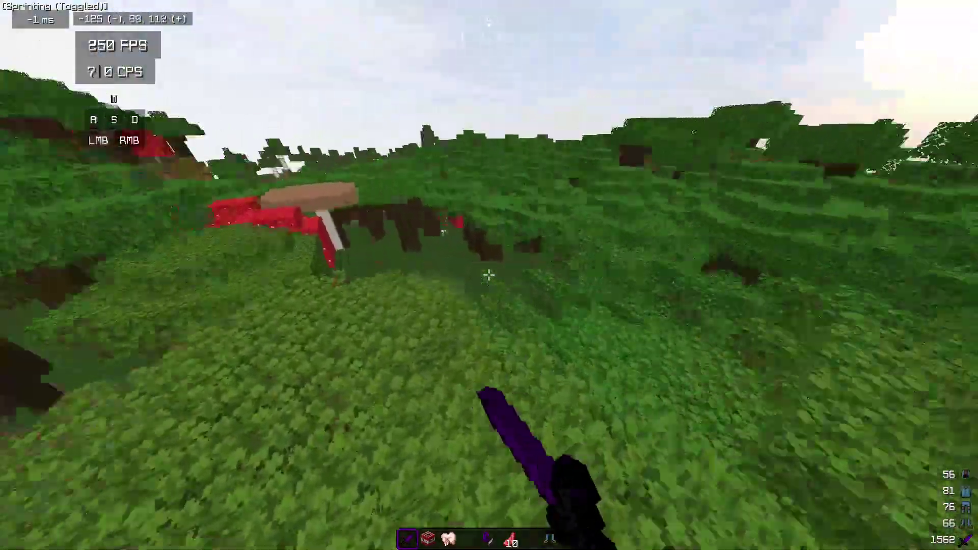
{"action": "left_click", "coordinate": [489, 275]}
{"action": "key", "text": "w"}
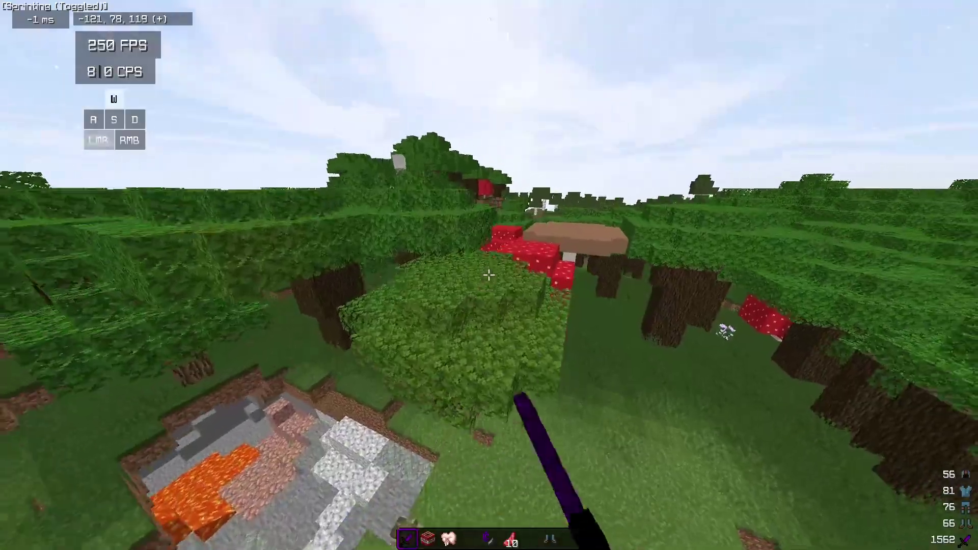
{"action": "left_click", "coordinate": [489, 275]}
{"action": "key", "text": "w"}
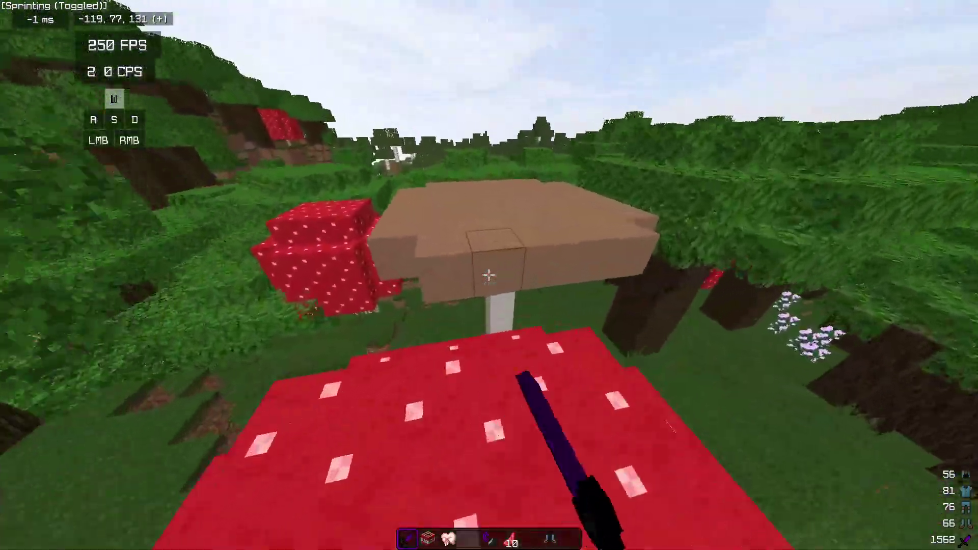
{"action": "left_click", "coordinate": [489, 275]}
{"action": "key", "text": "w"}
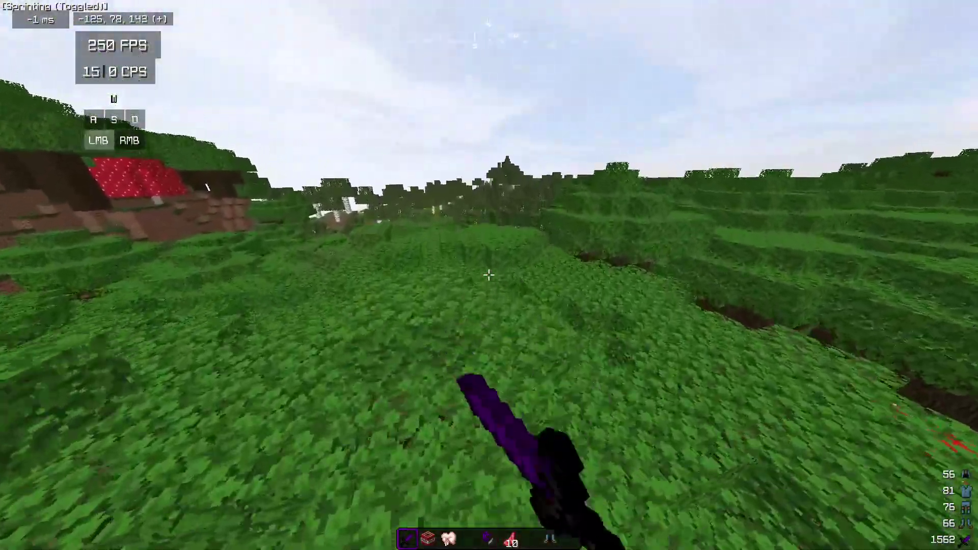
{"action": "left_click", "coordinate": [489, 275]}
{"action": "key", "text": "w"}
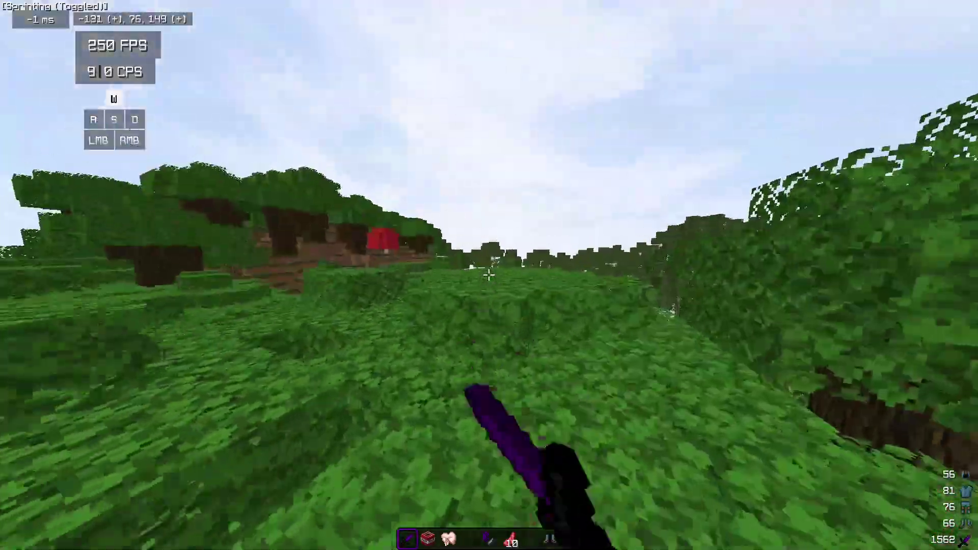
{"action": "key", "text": "w"}
{"action": "key", "text": "space"}
{"action": "key", "text": "space"}
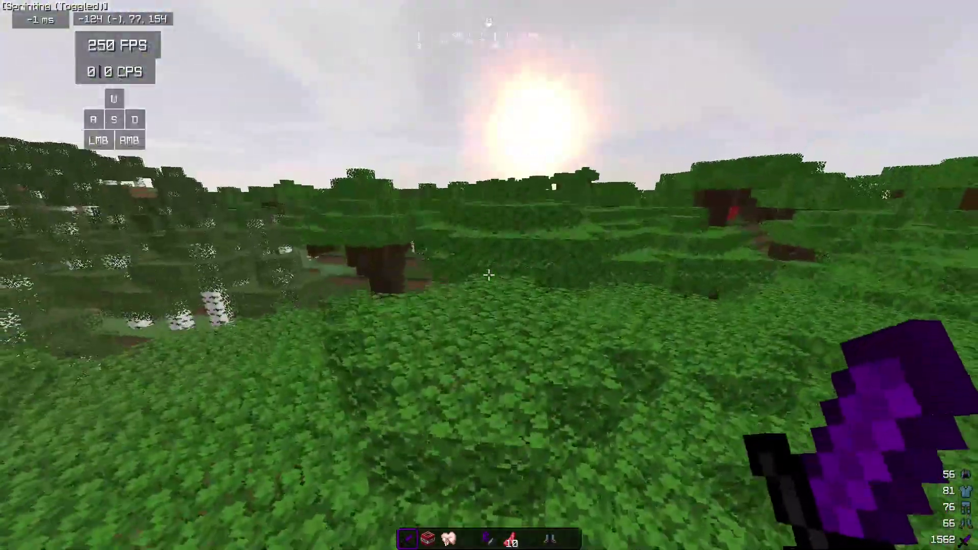
{"action": "key", "text": "w"}
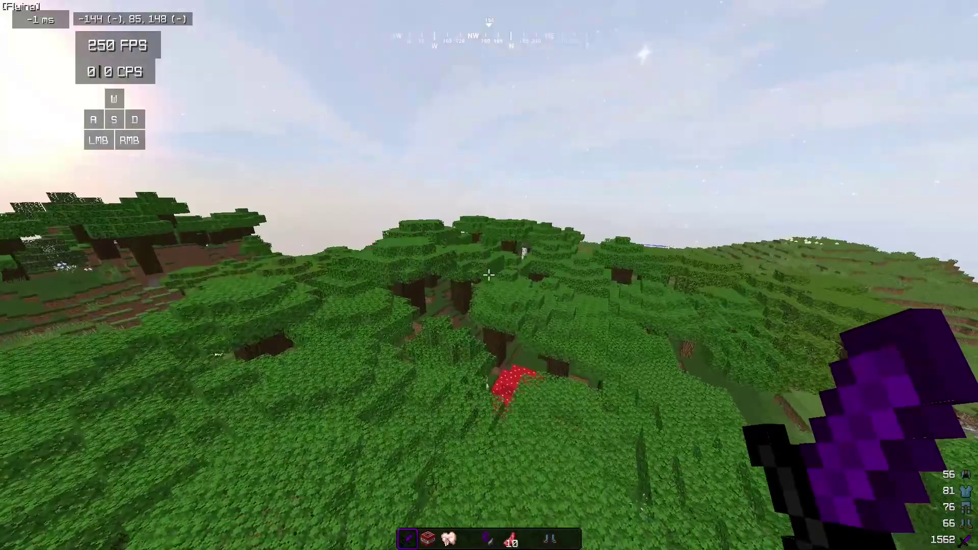
{"action": "key", "text": "Escape"}
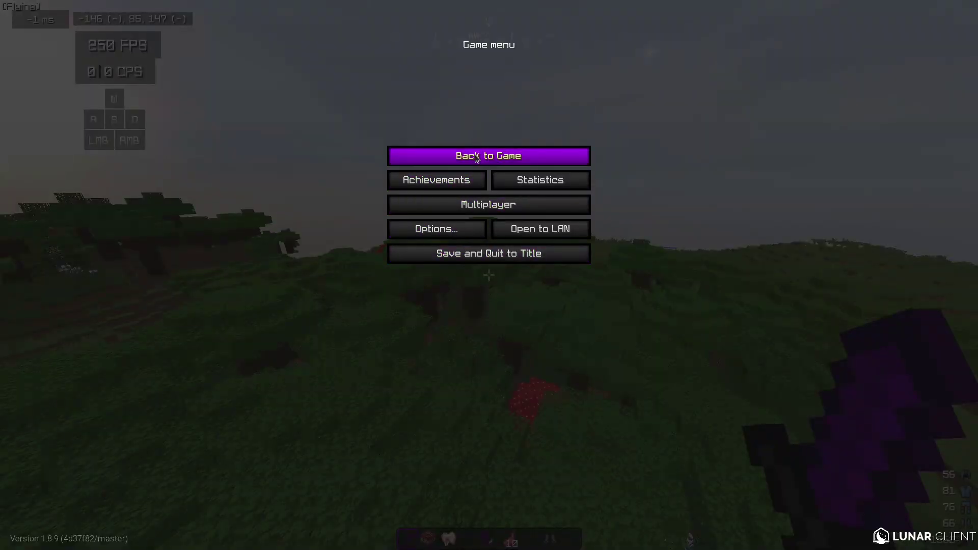
- Resume the game, swinging the sword and flying over the forest treetops
{"action": "left_click", "coordinate": [477, 159]}
{"action": "key", "text": "e"}
{"action": "key", "text": "e"}
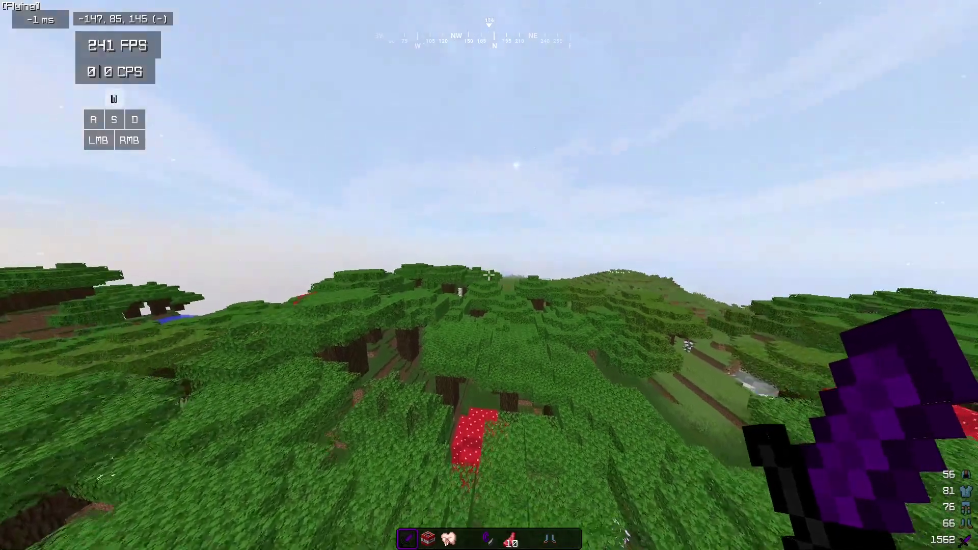
{"action": "left_click", "coordinate": [489, 275]}
{"action": "left_click", "coordinate": [489, 276]}
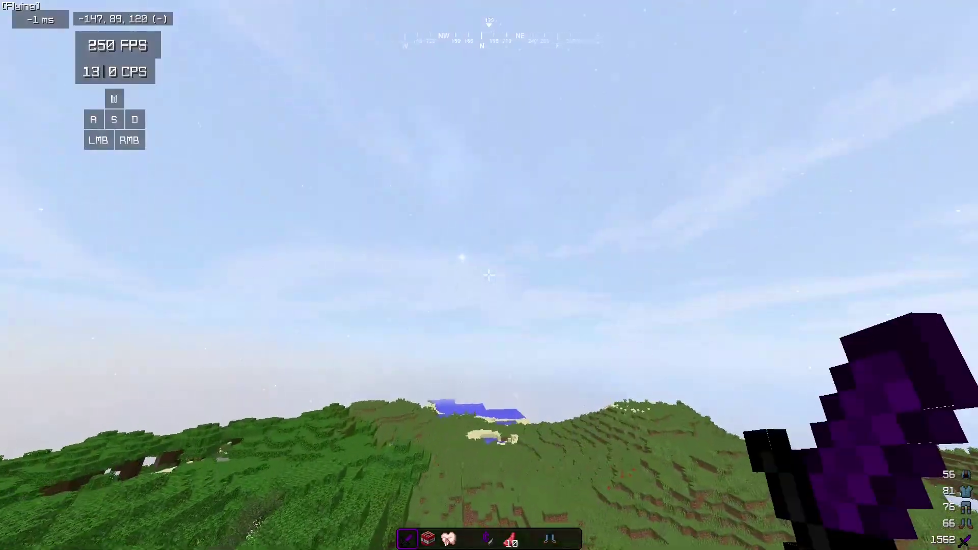
{"action": "left_click", "coordinate": [488, 275]}
{"action": "left_click", "coordinate": [489, 276]}
{"action": "key", "text": "w"}
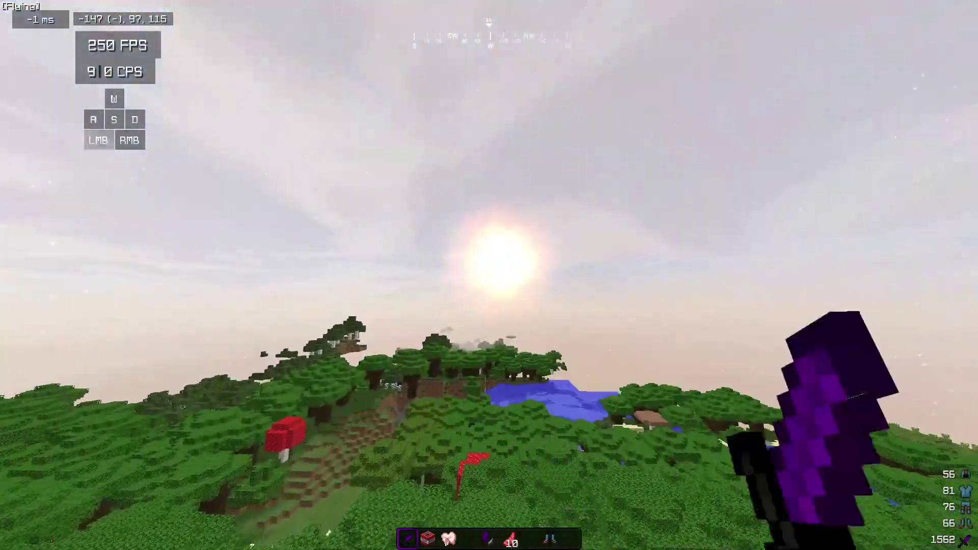
{"action": "key", "text": "w"}
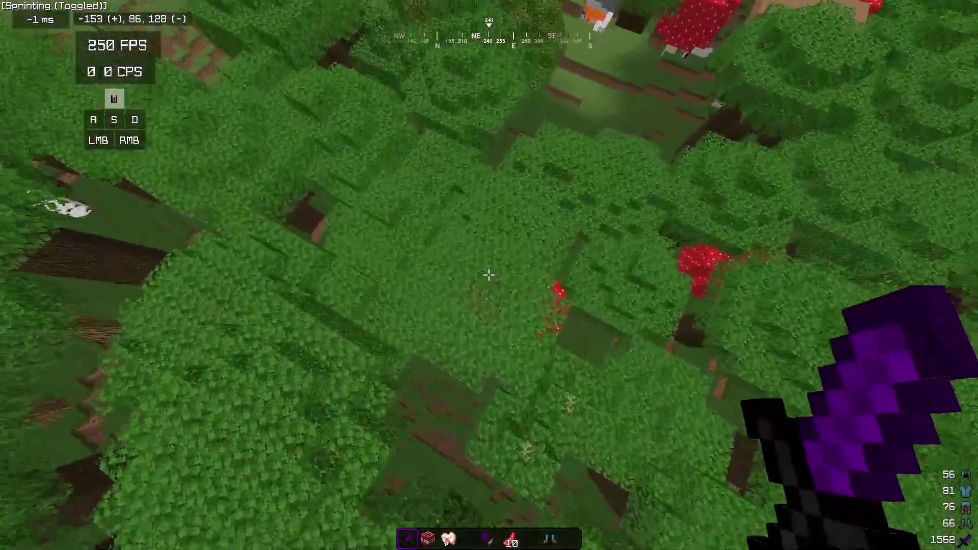
{"action": "key", "text": "w"}
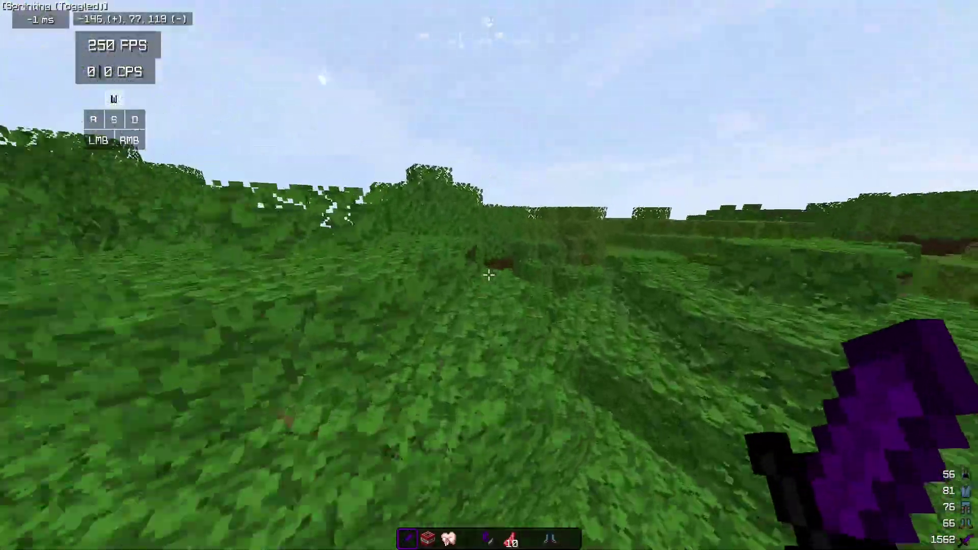
{"action": "key", "text": "w"}
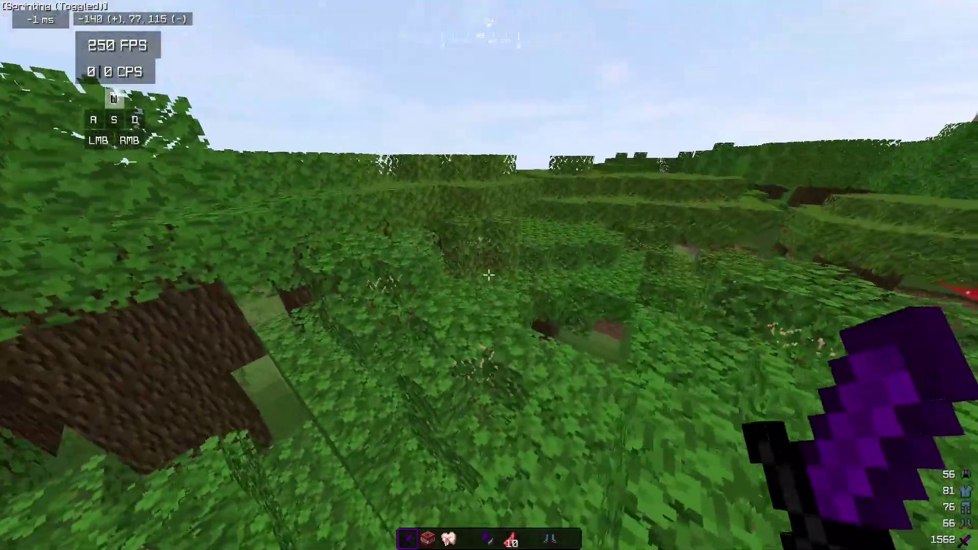
- Pause the game, exit fullscreen, and bring Chrome's Lunar Client download page forward
{"action": "key", "text": "w"}
{"action": "key", "text": "Escape"}
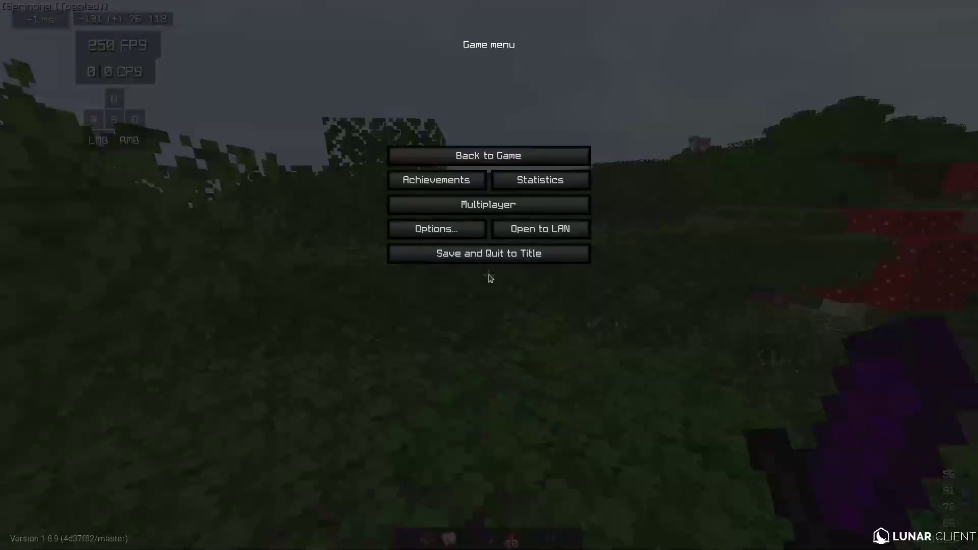
{"action": "key", "text": "F11"}
{"action": "left_click", "coordinate": [726, 181]}
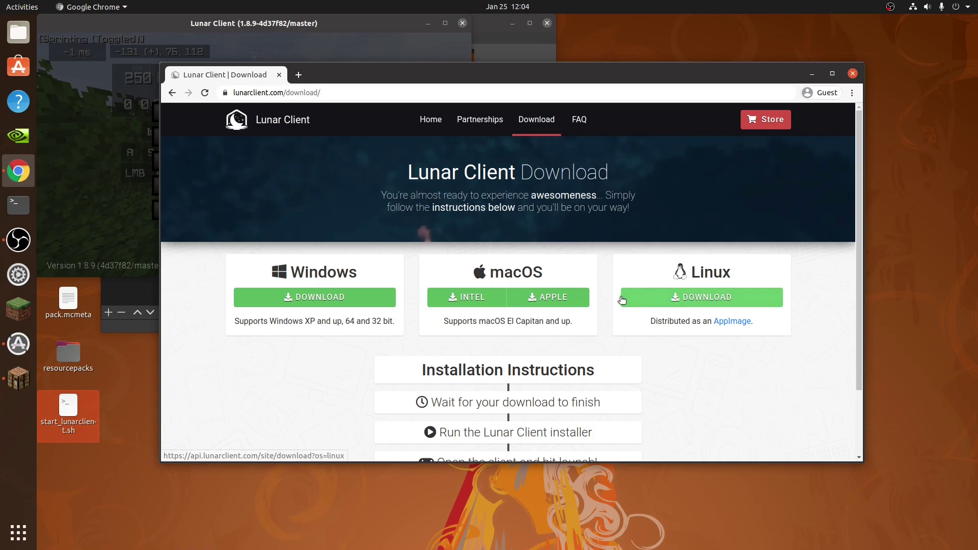
{"action": "scroll", "coordinate": [578, 271], "scroll_direction": "down", "scroll_amount": 1}
{"action": "scroll", "coordinate": [578, 271], "scroll_direction": "up", "scroll_amount": 1}
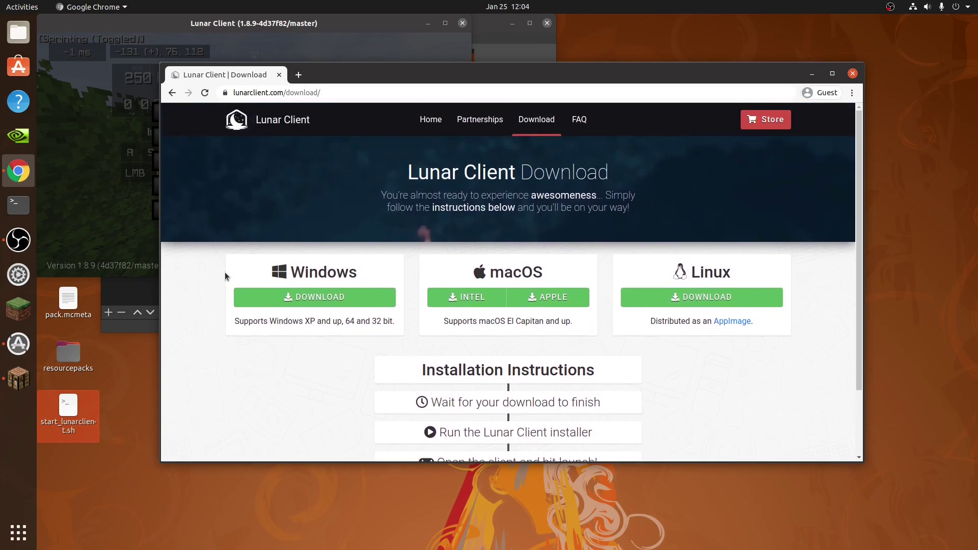
{"action": "right_click", "coordinate": [68, 418]}
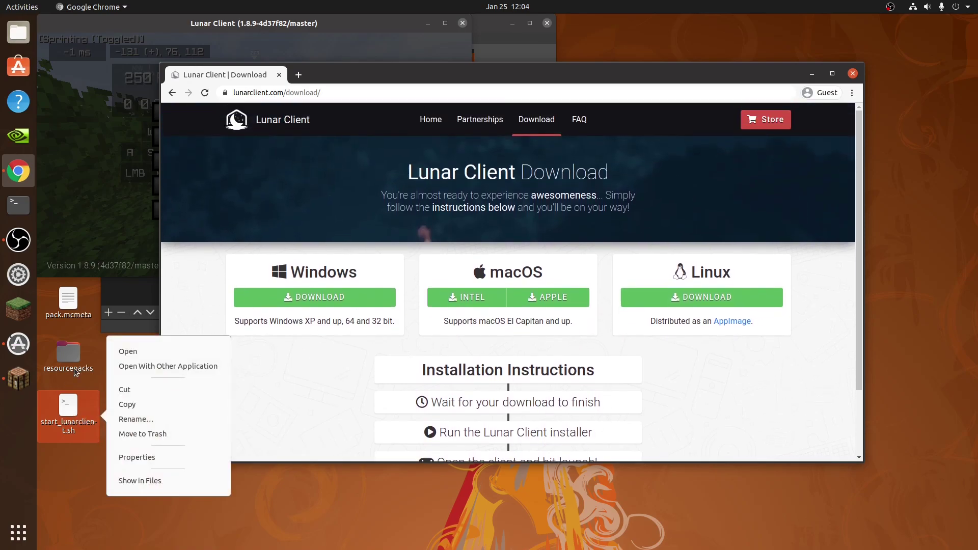
{"action": "left_click", "coordinate": [137, 457]}
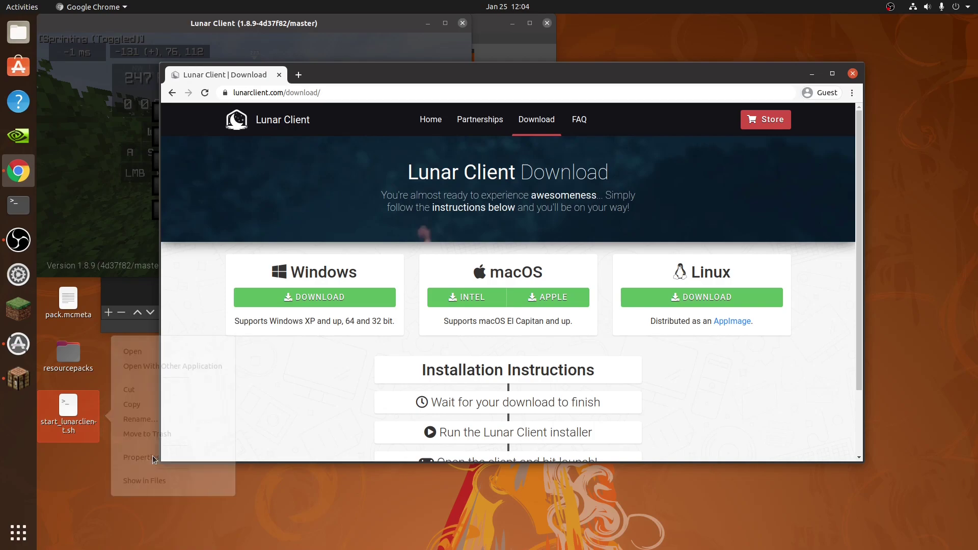
{"action": "left_click", "coordinate": [479, 188]}
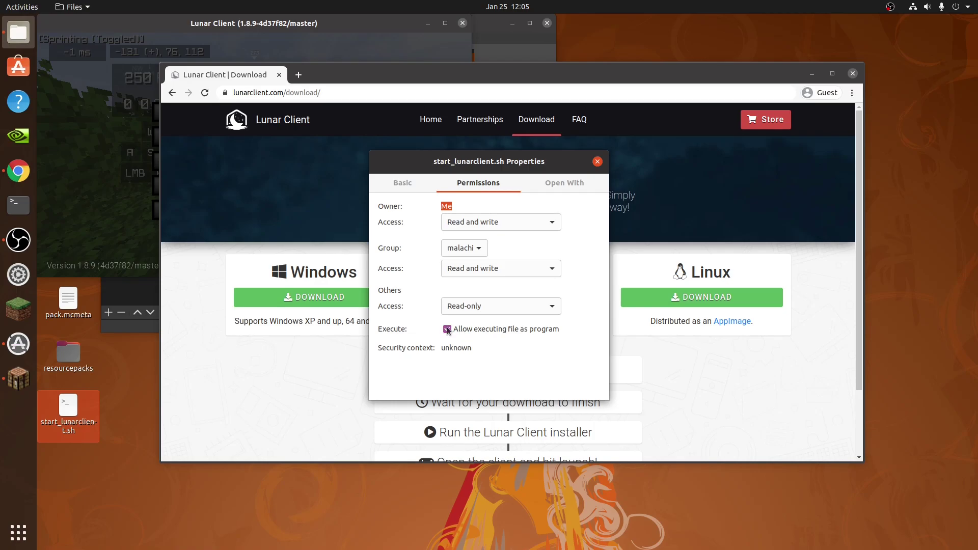
{"action": "left_click", "coordinate": [581, 184]}
- Close the script properties and return to the game in fullscreen
{"action": "left_click", "coordinate": [598, 163]}
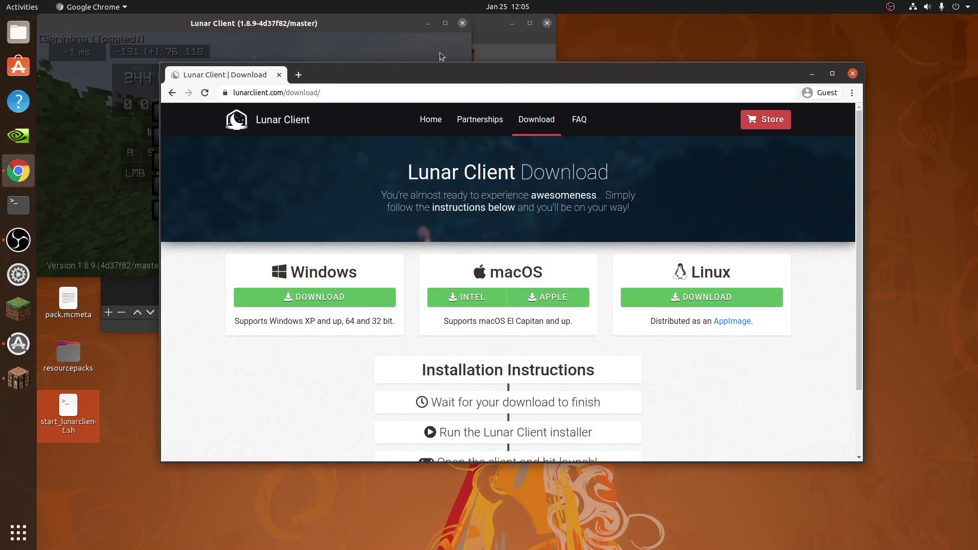
{"action": "left_click", "coordinate": [539, 46]}
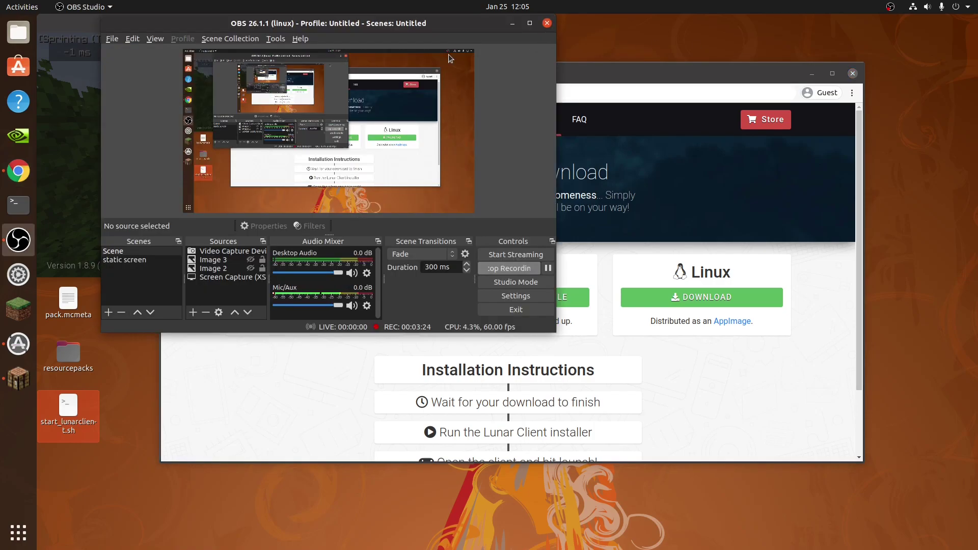
{"action": "left_click", "coordinate": [64, 103]}
{"action": "left_click", "coordinate": [295, 114]}
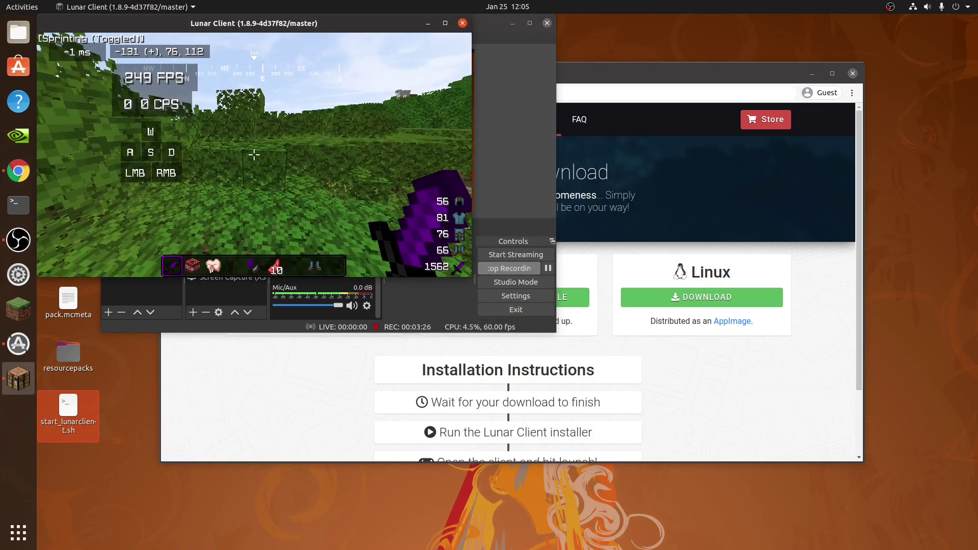
{"action": "key", "text": "Escape"}
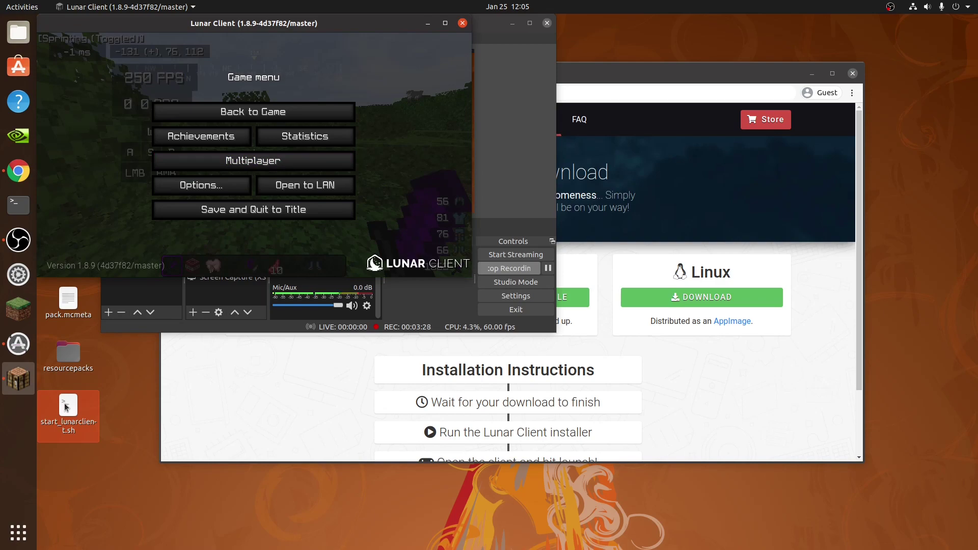
{"action": "left_click", "coordinate": [253, 112]}
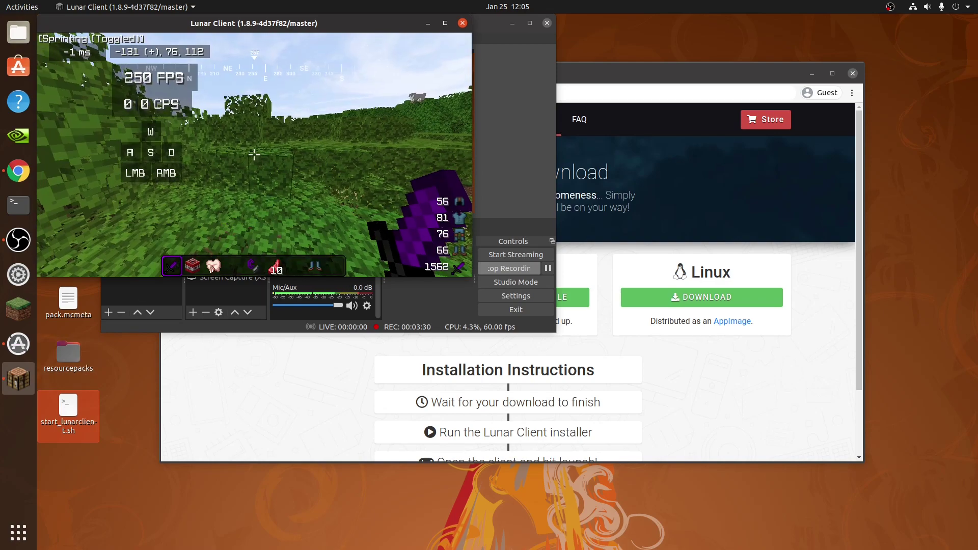
{"action": "key", "text": "F11"}
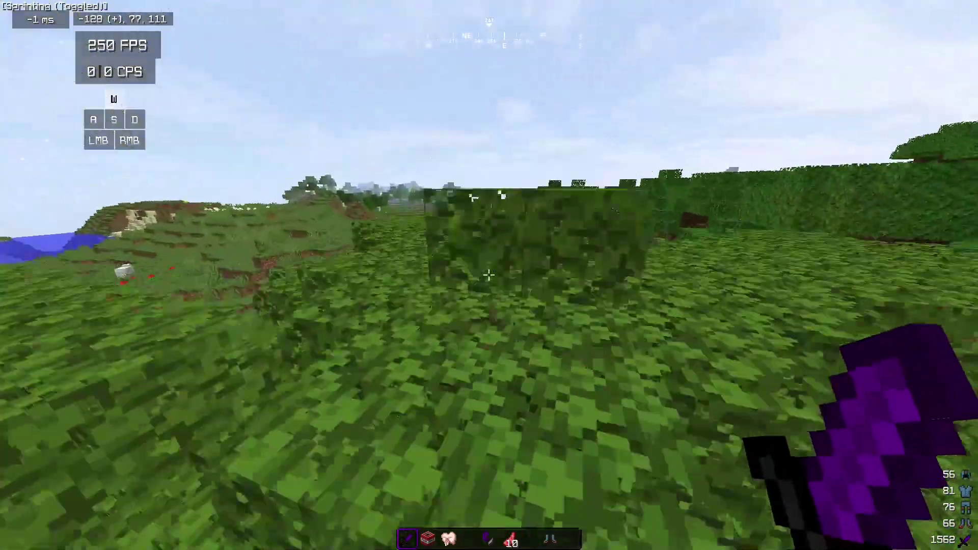
- Fly over the leaf canopy with the Diamond Sword, then pause and exit fullscreen
{"action": "key", "text": "9"}
{"action": "left_click", "coordinate": [488, 275]}
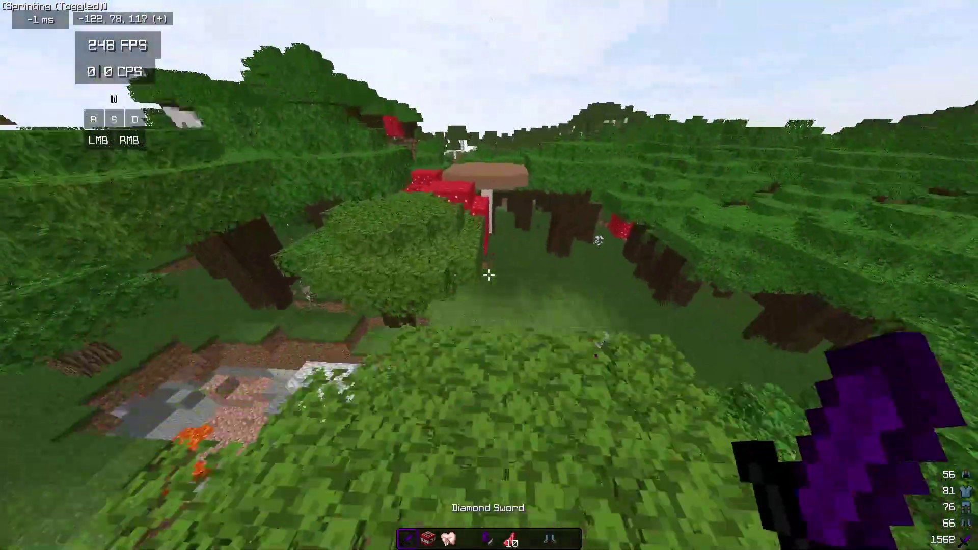
{"action": "key", "text": "1"}
{"action": "key", "text": "w"}
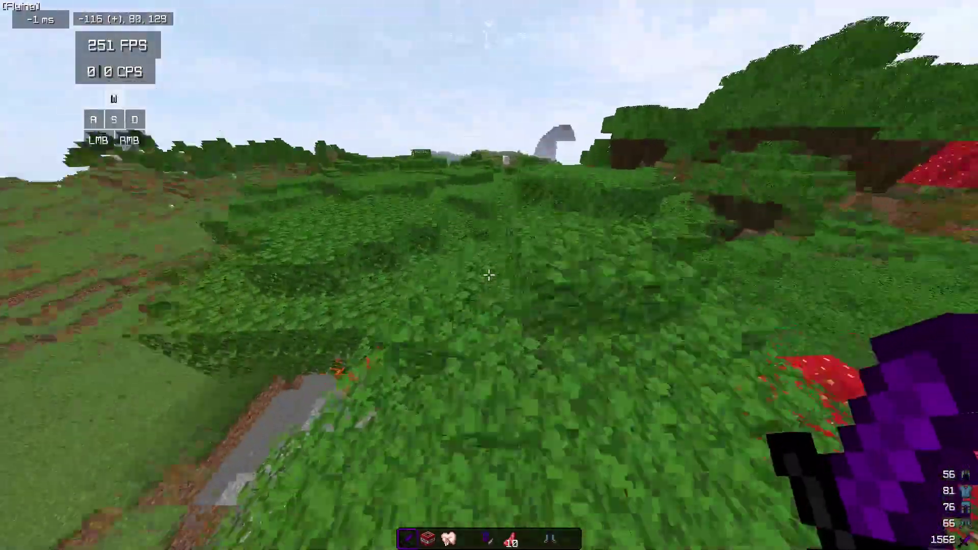
{"action": "key", "text": "w"}
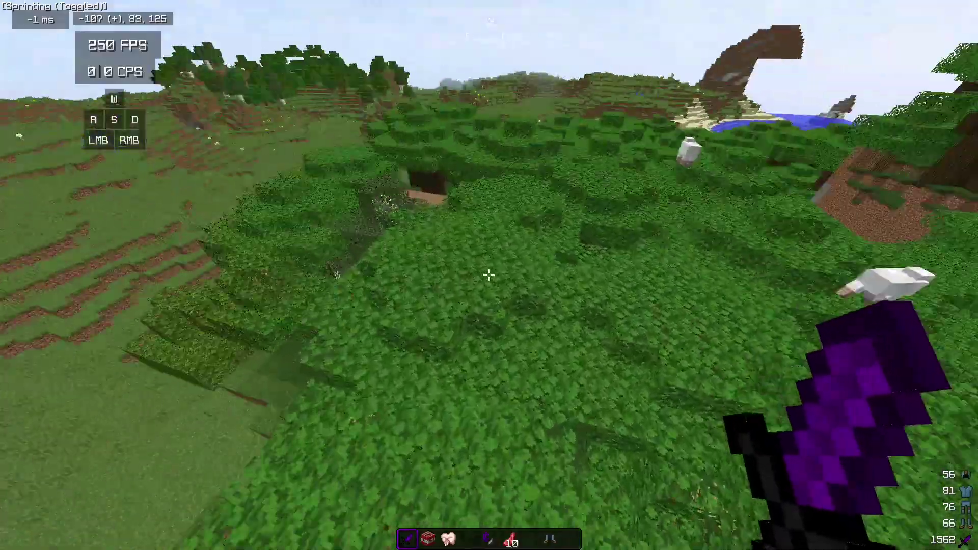
{"action": "key", "text": "w"}
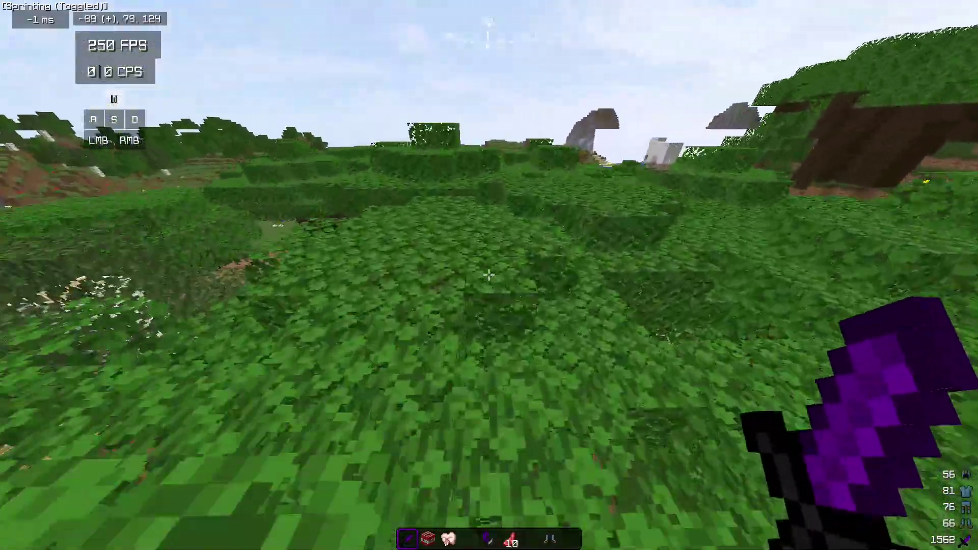
{"action": "key", "text": "Escape"}
{"action": "key", "text": "F11"}
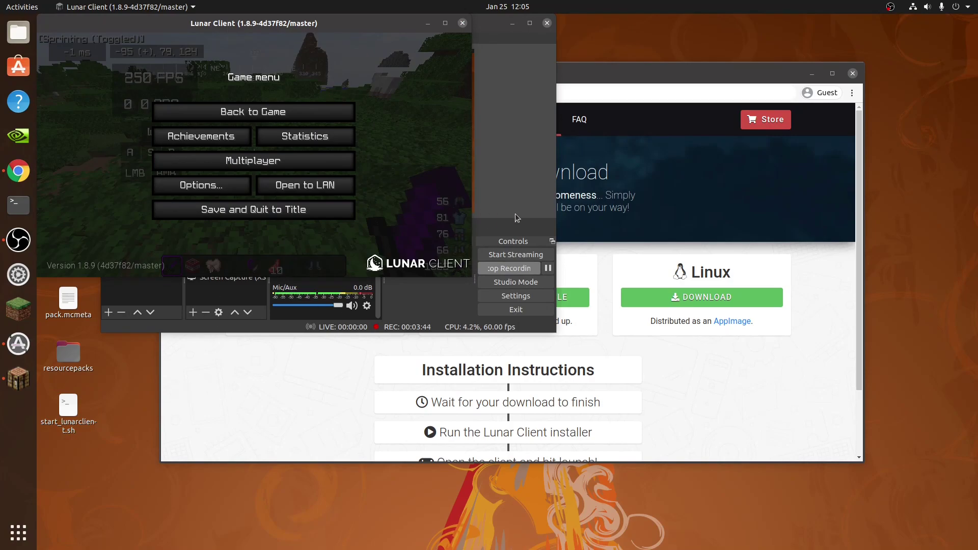
- Postpone the Software Updater with Remind Me Later from Activities
{"action": "left_click", "coordinate": [733, 76]}
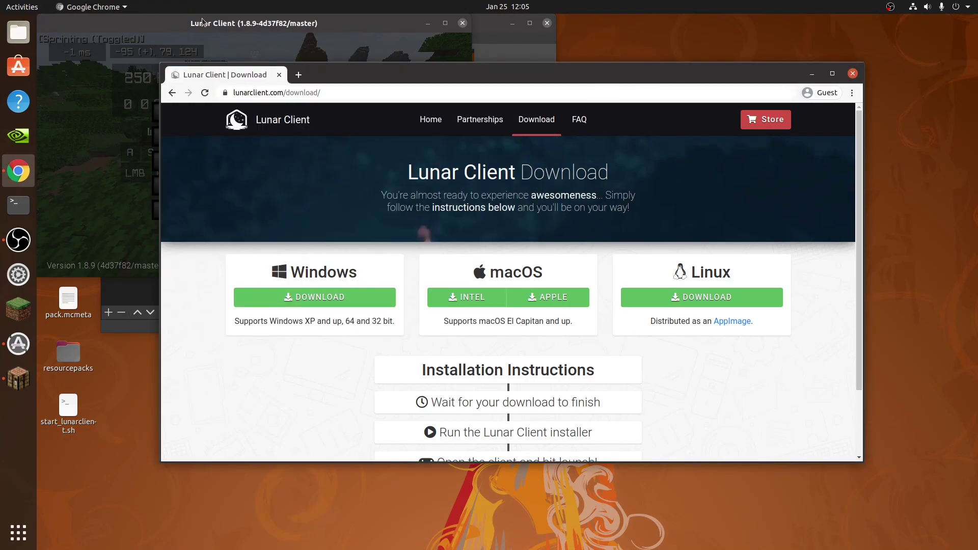
{"action": "left_click", "coordinate": [22, 6]}
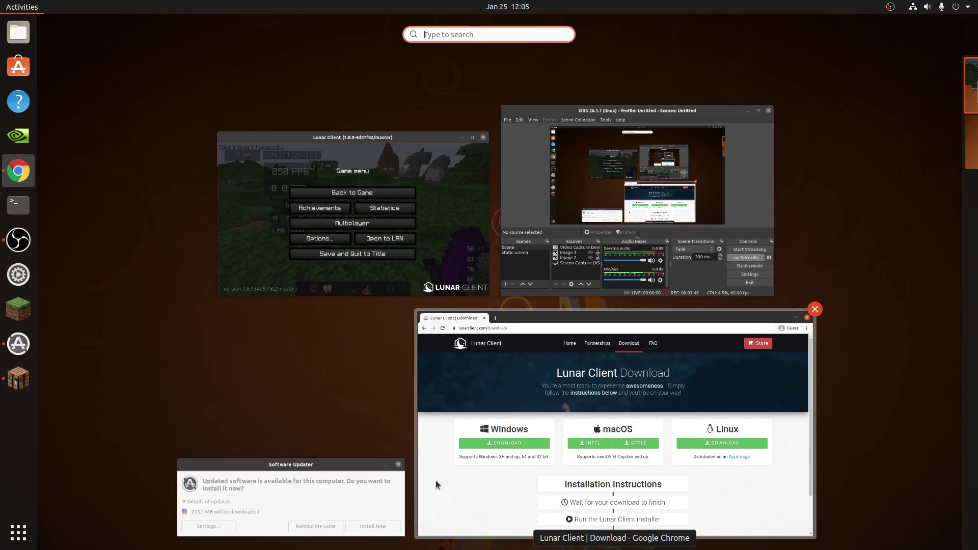
{"action": "left_click", "coordinate": [321, 527]}
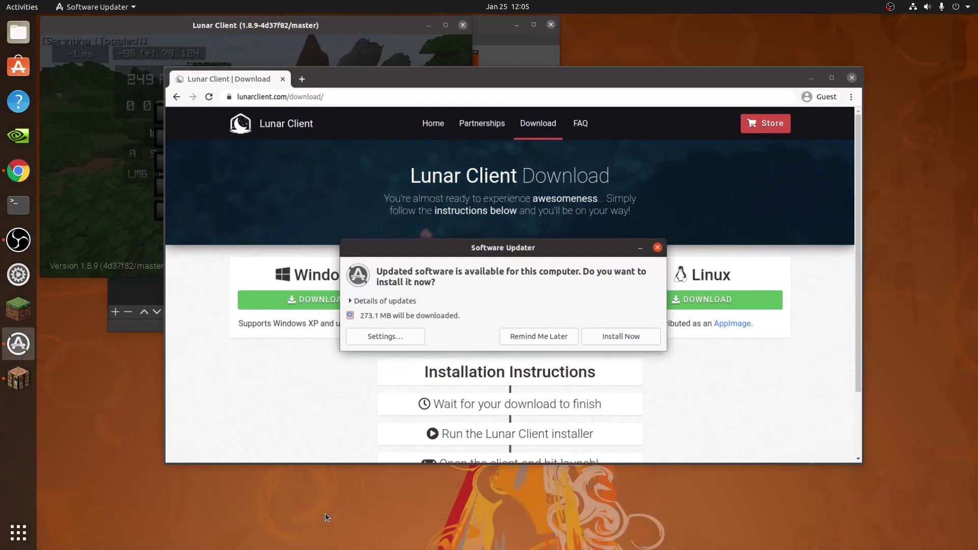
{"action": "left_click", "coordinate": [546, 332]}
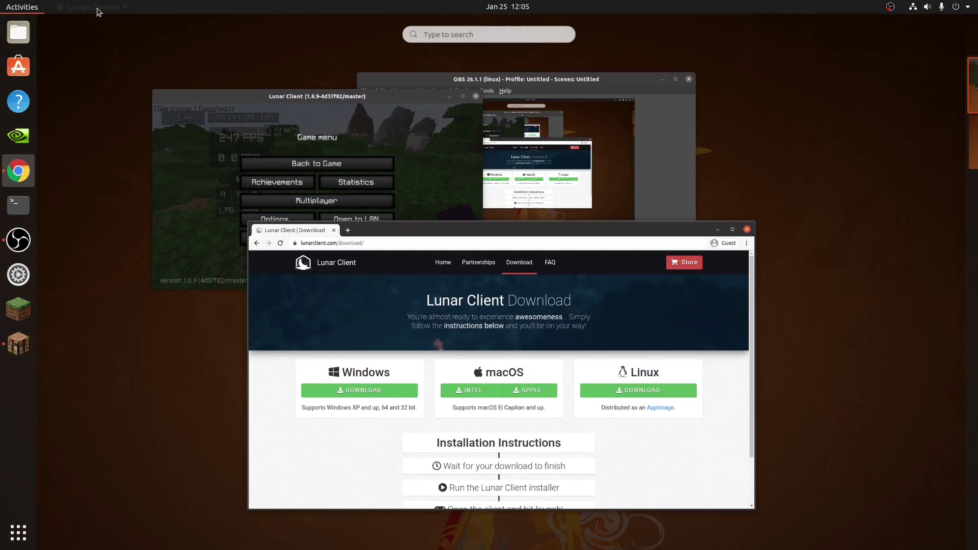
- View start_lunarclient.sh in Text Editor, close it unchanged, and return to the game
{"action": "left_click", "coordinate": [21, 7]}
{"action": "type", "text": "lun"}
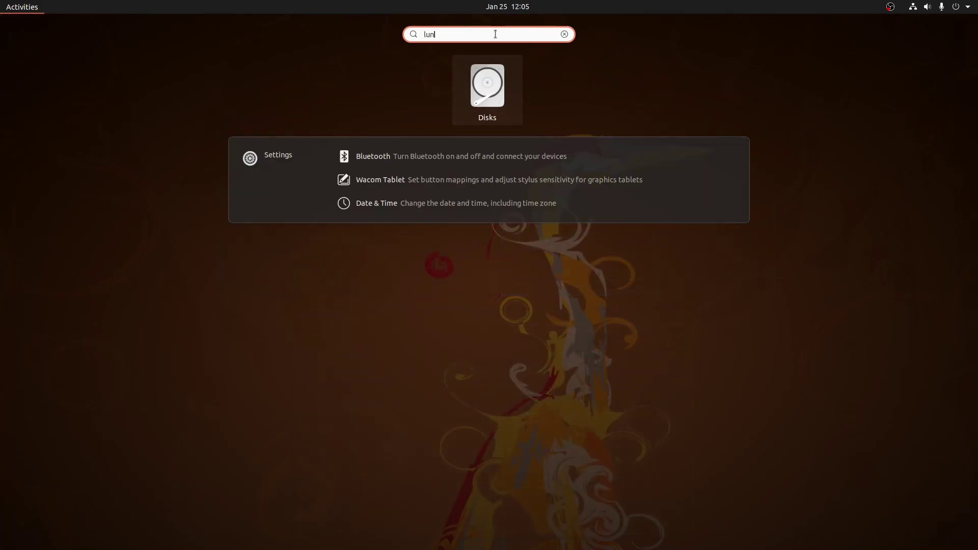
{"action": "type", "text": "a"}
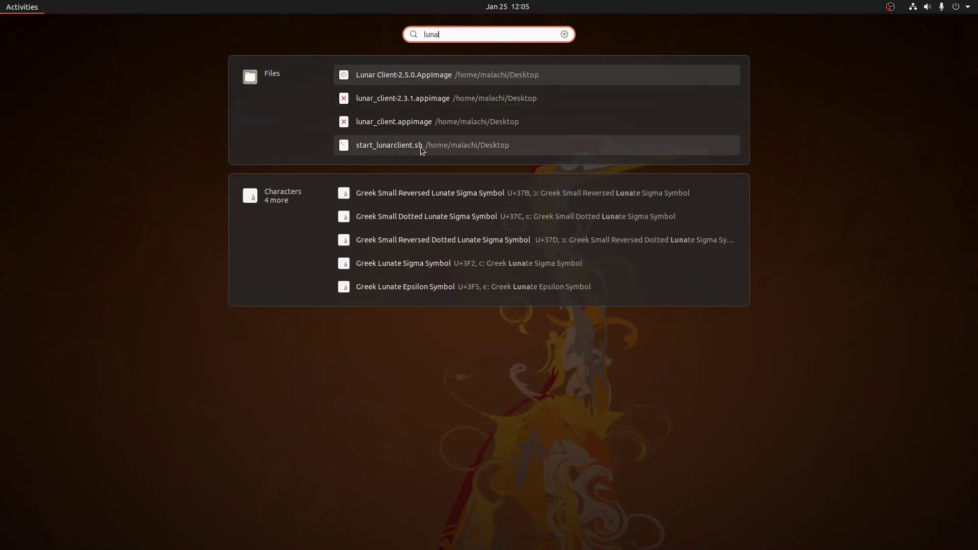
{"action": "left_click", "coordinate": [390, 145]}
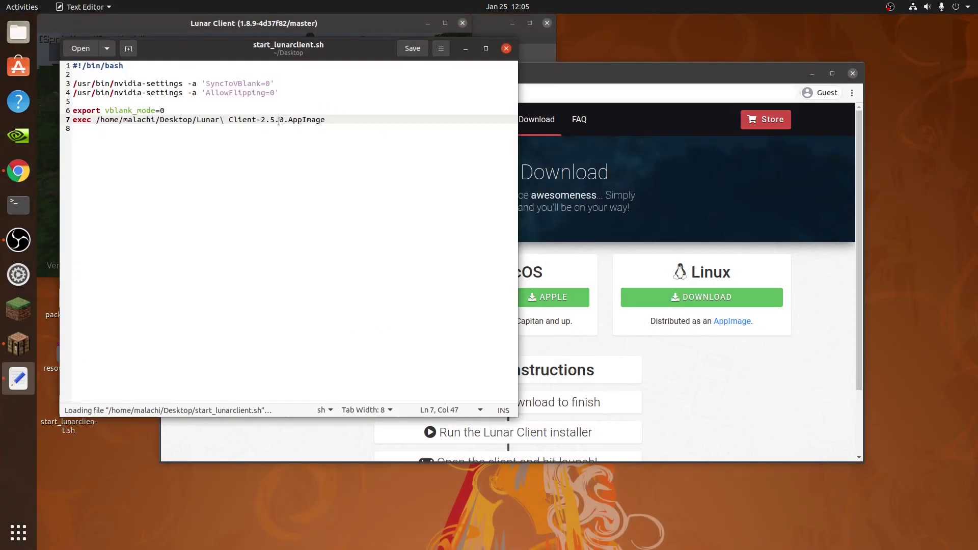
{"action": "left_click", "coordinate": [506, 49]}
{"action": "left_click", "coordinate": [346, 46]}
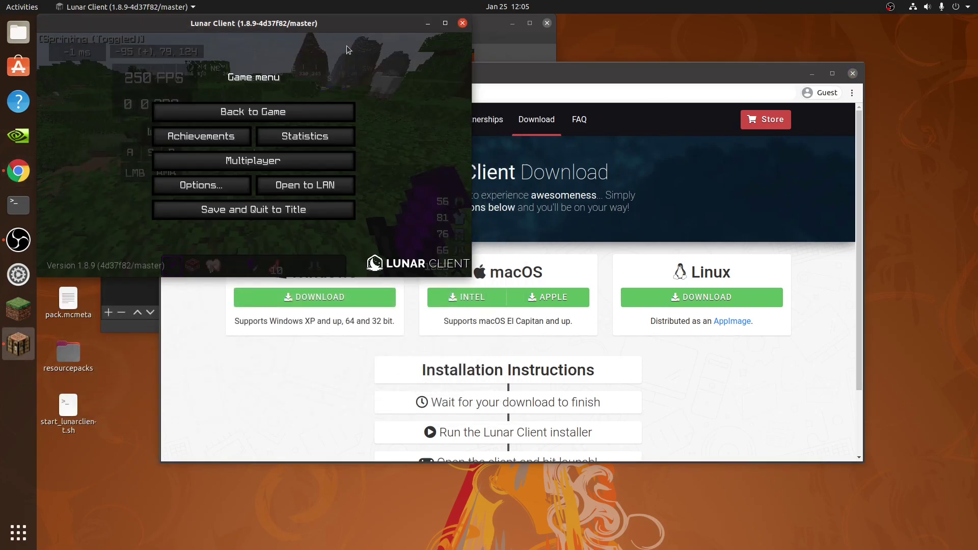
- Resume and walk forward onto the leaf blocks, then bring up the game menu
{"action": "left_click", "coordinate": [252, 108]}
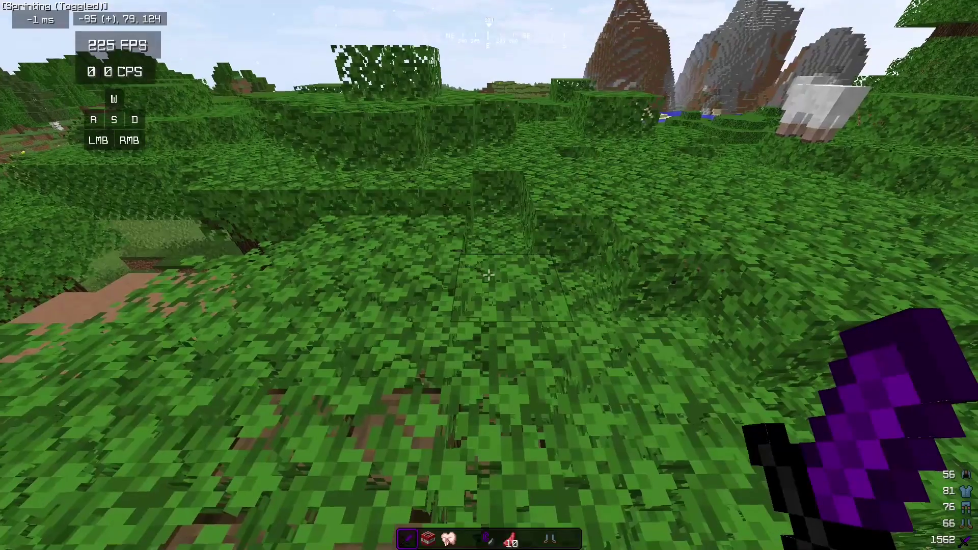
{"action": "key", "text": "w"}
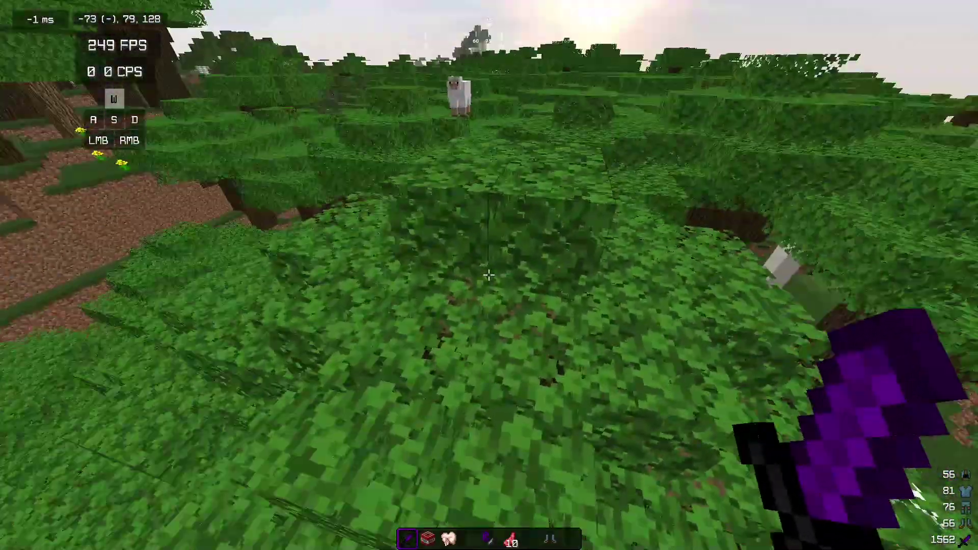
{"action": "key", "text": "w"}
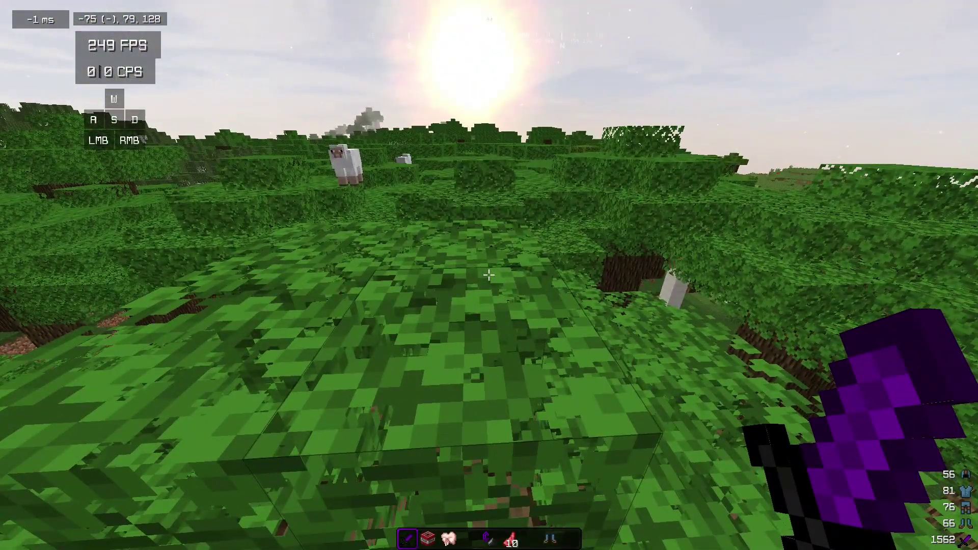
{"action": "key", "text": "Escape"}
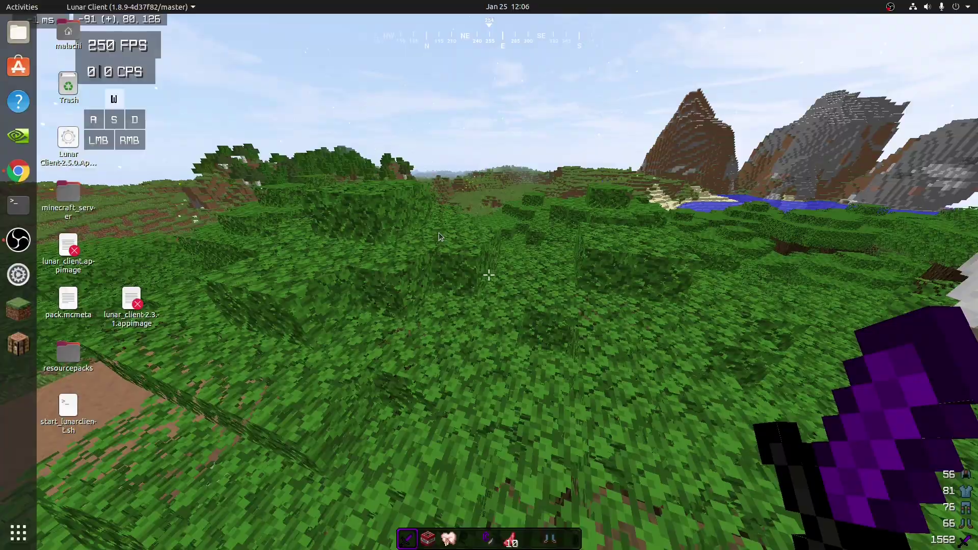
{"action": "key", "text": "Escape"}
- Open the resource pack folder from Options and enter Soupakai_pack > assets > minecraft
{"action": "left_click", "coordinate": [496, 320]}
{"action": "left_click", "coordinate": [424, 356]}
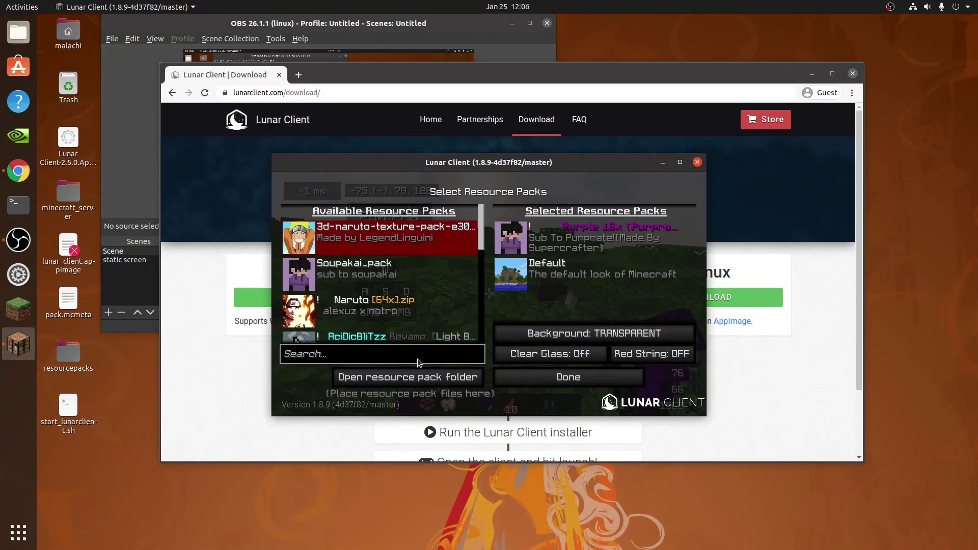
{"action": "left_click", "coordinate": [415, 377]}
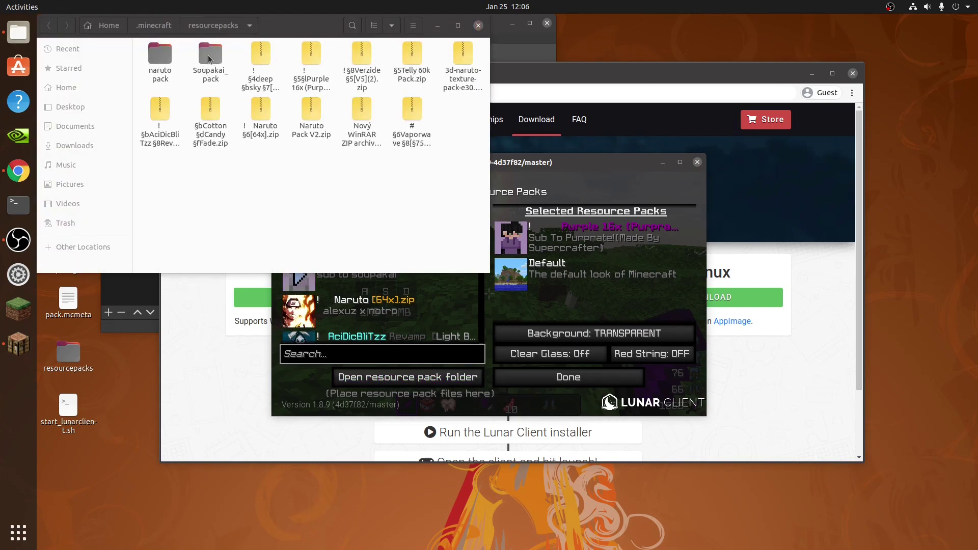
{"action": "double_click", "coordinate": [209, 58]}
{"action": "double_click", "coordinate": [168, 63]}
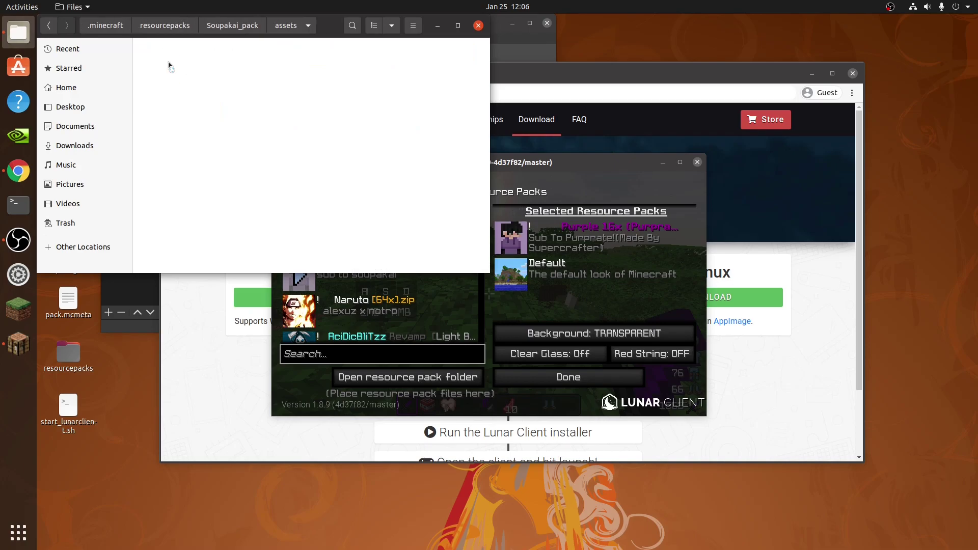
{"action": "double_click", "coordinate": [179, 65]}
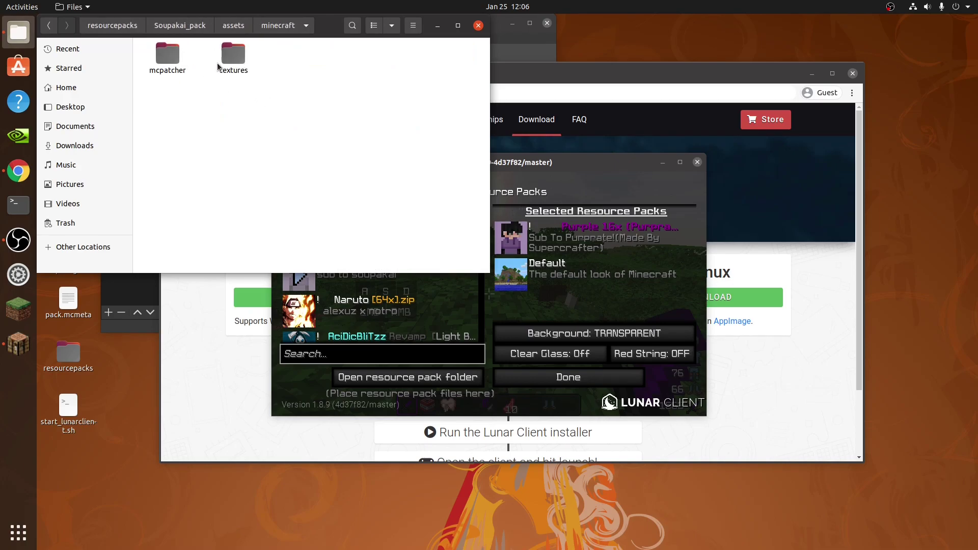
- Enter mcpatcher > sky > world0 and open skybox.png with Krita
{"action": "double_click", "coordinate": [168, 61]}
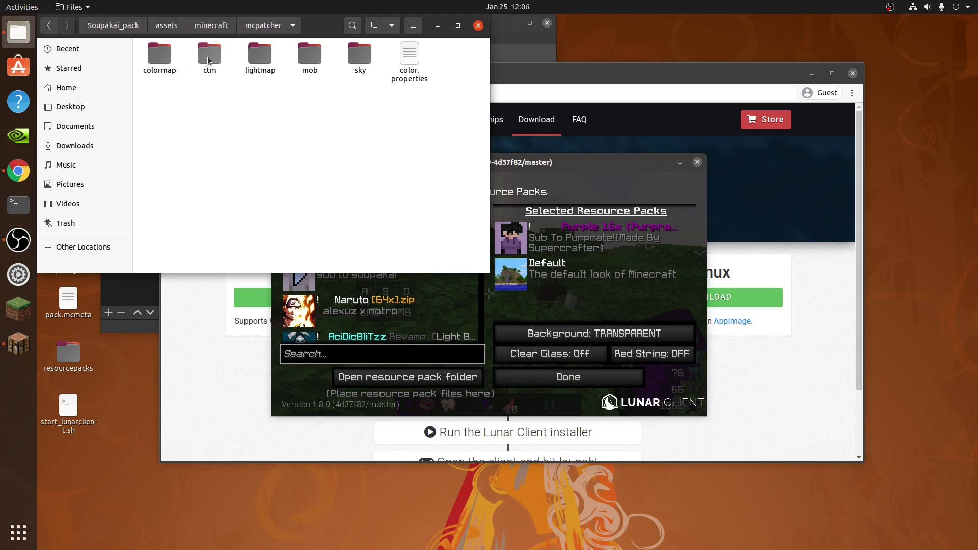
{"action": "double_click", "coordinate": [360, 57]}
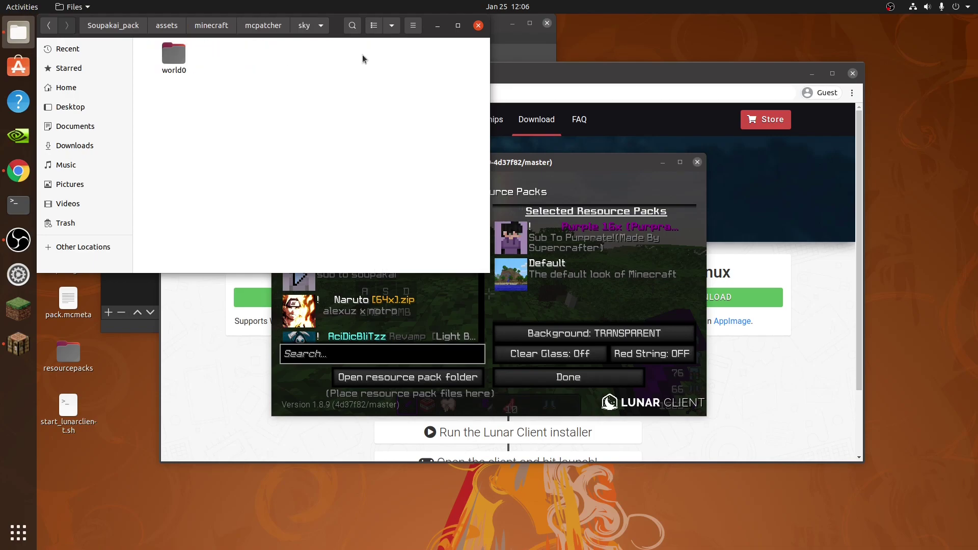
{"action": "double_click", "coordinate": [177, 65]}
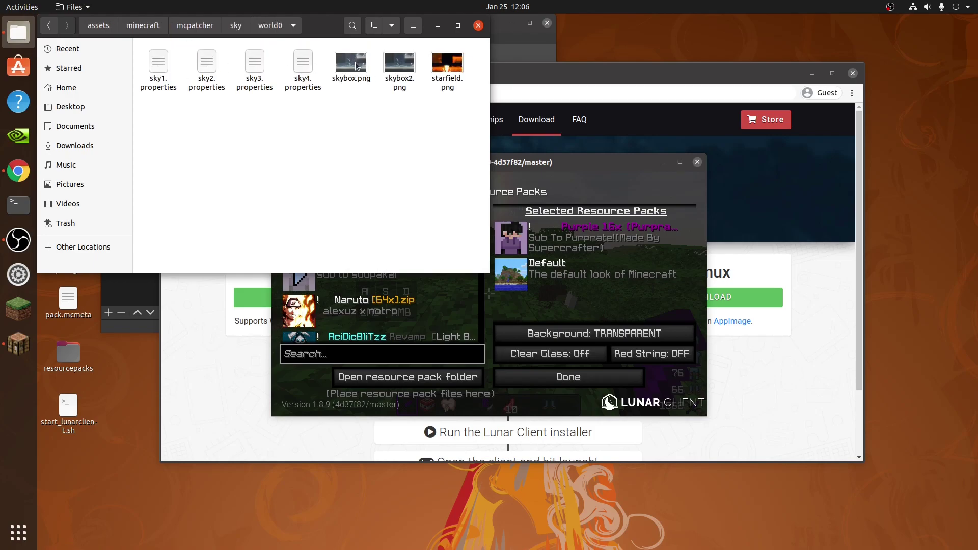
{"action": "right_click", "coordinate": [355, 64]}
{"action": "left_click", "coordinate": [392, 88]}
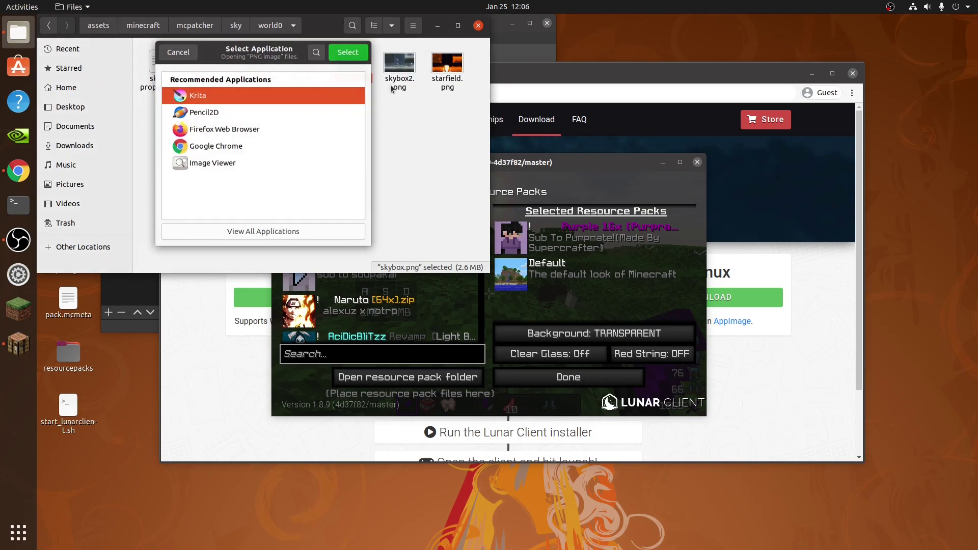
{"action": "left_click", "coordinate": [348, 52]}
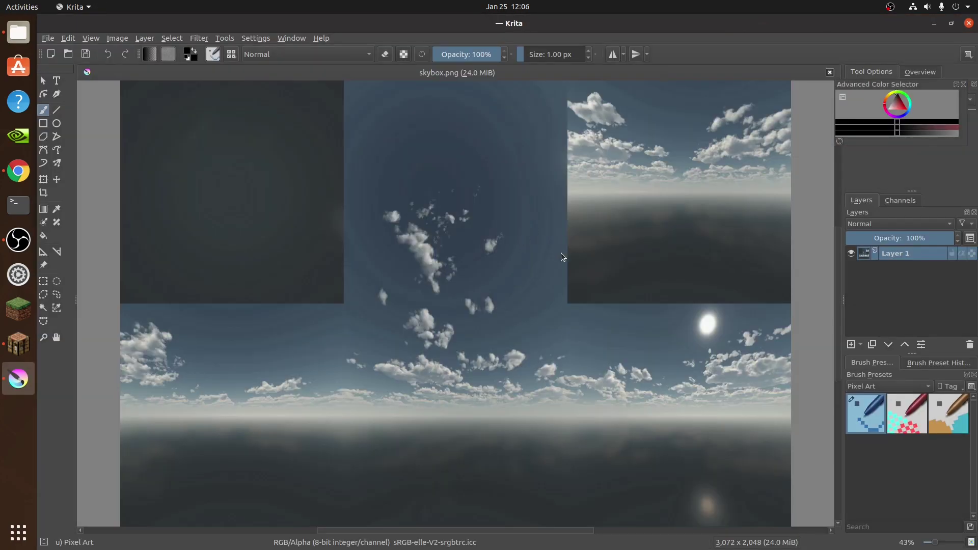
- Scribble thin lines across the skybox image, then paint a thick red zigzag over the sky
{"action": "left_click", "coordinate": [898, 107]}
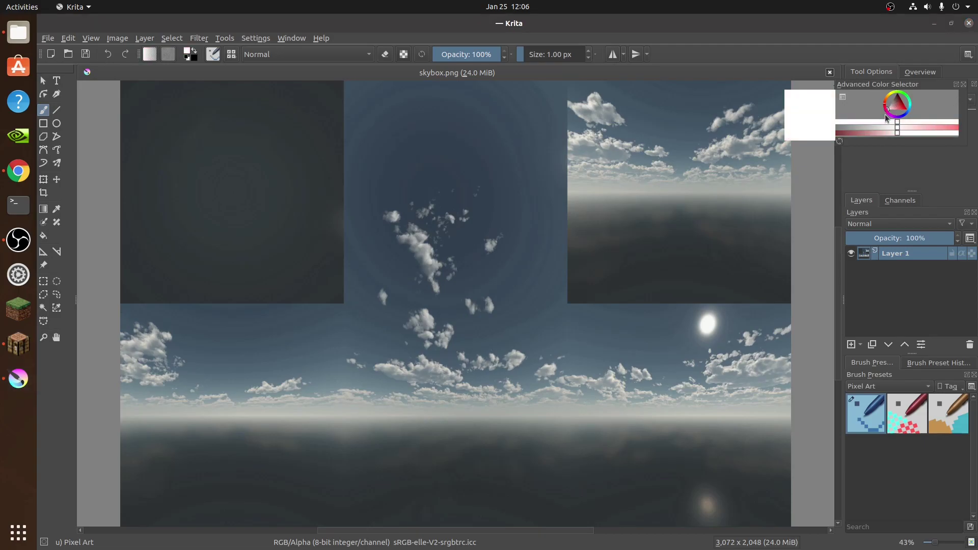
{"action": "left_click_drag", "start_coordinate": [437, 210], "coordinate": [642, 426]}
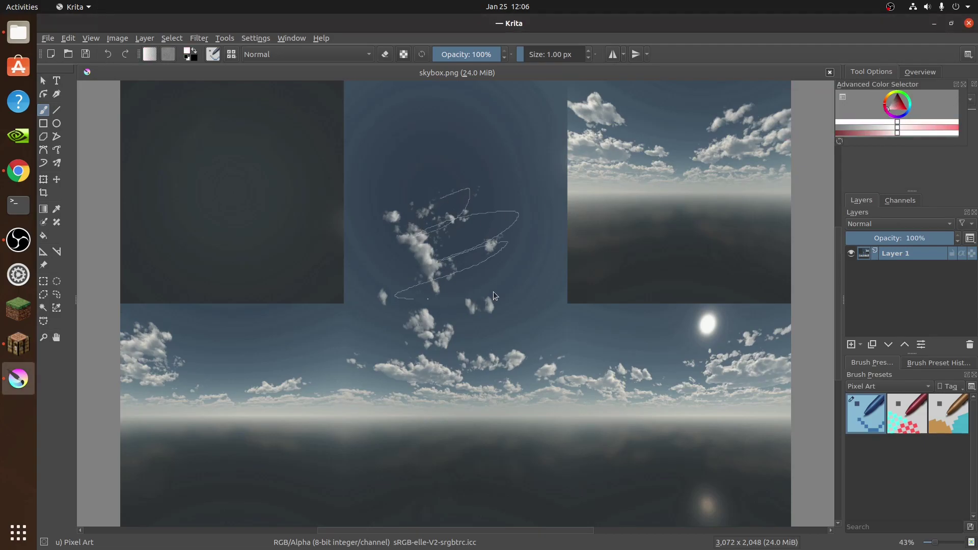
{"action": "left_click_drag", "start_coordinate": [394, 370], "coordinate": [283, 395]}
{"action": "mouse_move", "coordinate": [385, 423]}
{"action": "left_mouse_down"}
{"action": "mouse_move", "coordinate": [649, 367]}
{"action": "mouse_move", "coordinate": [627, 473]}
{"action": "left_mouse_up"}
{"action": "left_click", "coordinate": [900, 104]}
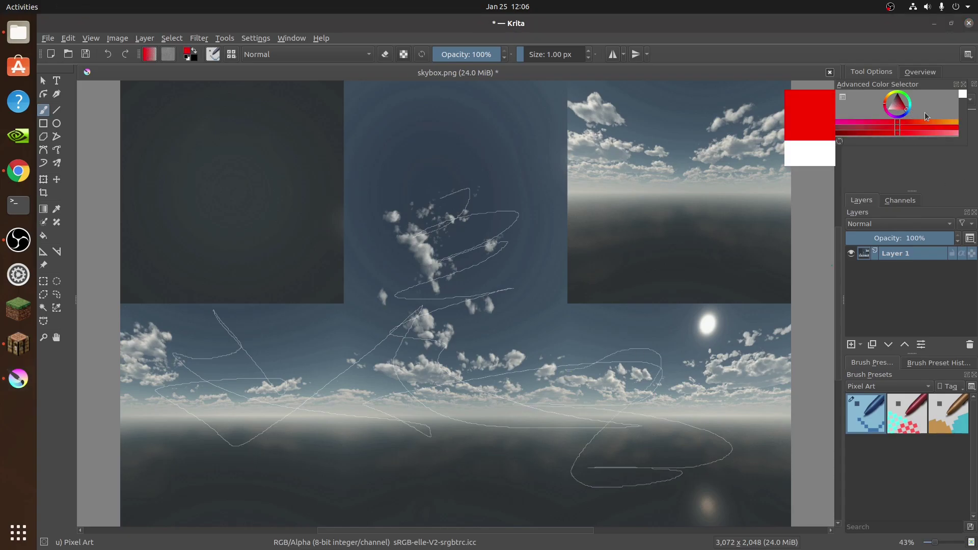
{"action": "scroll", "coordinate": [558, 54], "scroll_direction": "up", "scroll_amount": 5}
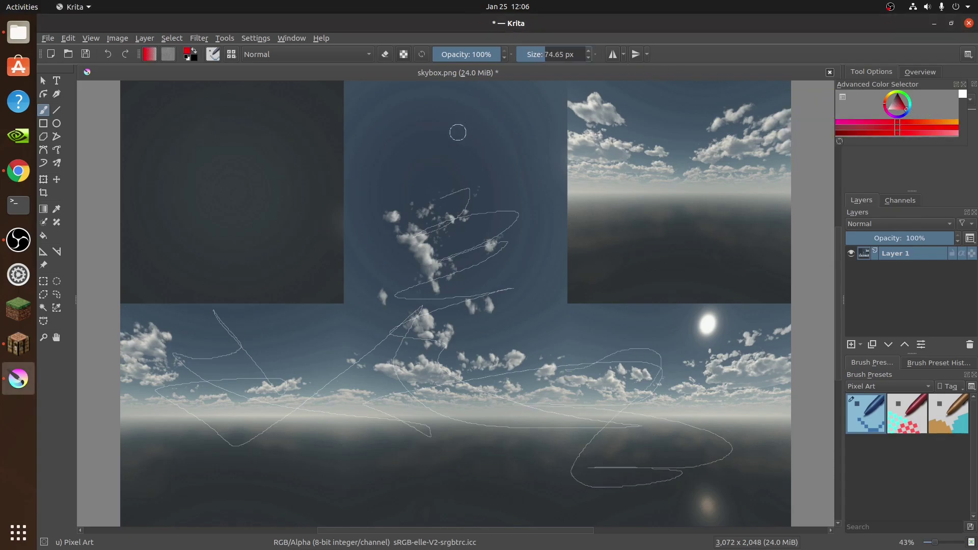
{"action": "mouse_move", "coordinate": [496, 126]}
{"action": "left_mouse_down"}
{"action": "mouse_move", "coordinate": [435, 143]}
{"action": "mouse_move", "coordinate": [498, 224]}
{"action": "mouse_move", "coordinate": [424, 260]}
{"action": "mouse_move", "coordinate": [306, 451]}
{"action": "mouse_move", "coordinate": [427, 145]}
{"action": "mouse_move", "coordinate": [688, 225]}
{"action": "mouse_move", "coordinate": [573, 424]}
{"action": "left_mouse_up"}
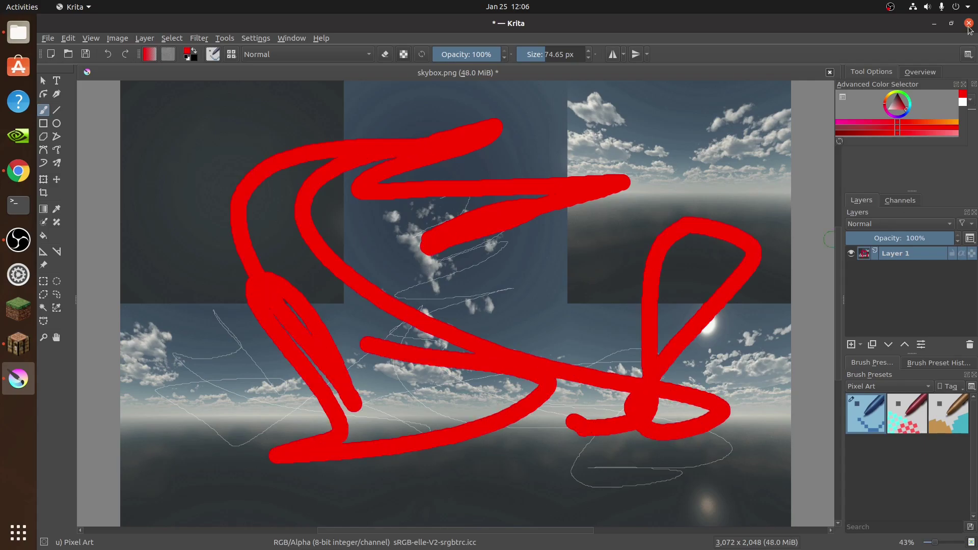
- Save the edited image over skybox.png, confirming the overwrite and accepting the PNG options
{"action": "left_click", "coordinate": [47, 37]}
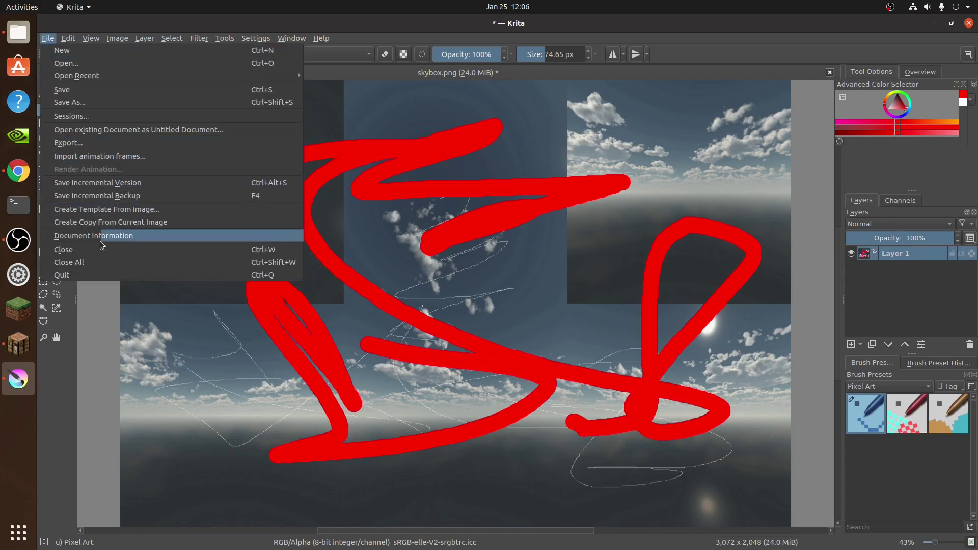
{"action": "left_click", "coordinate": [98, 103]}
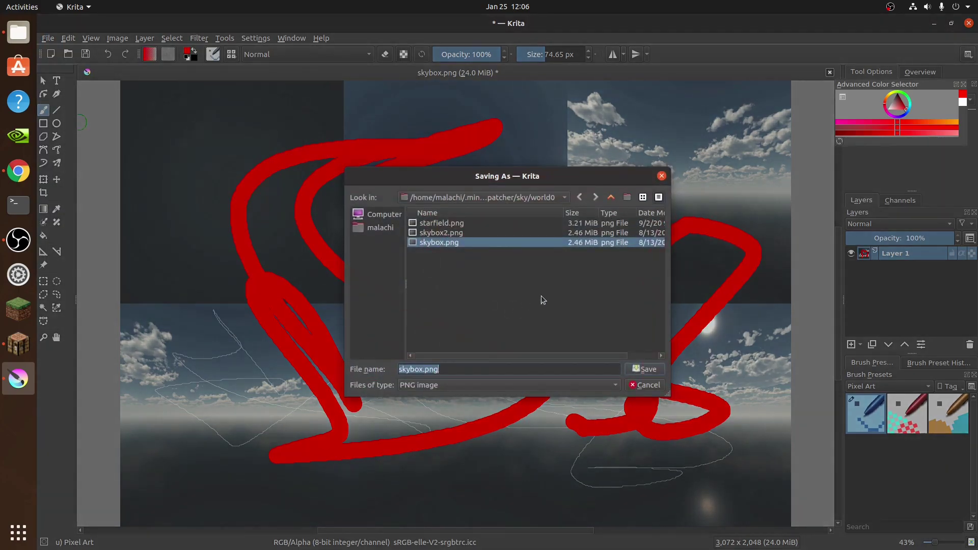
{"action": "left_click", "coordinate": [644, 369]}
{"action": "left_click", "coordinate": [535, 308]}
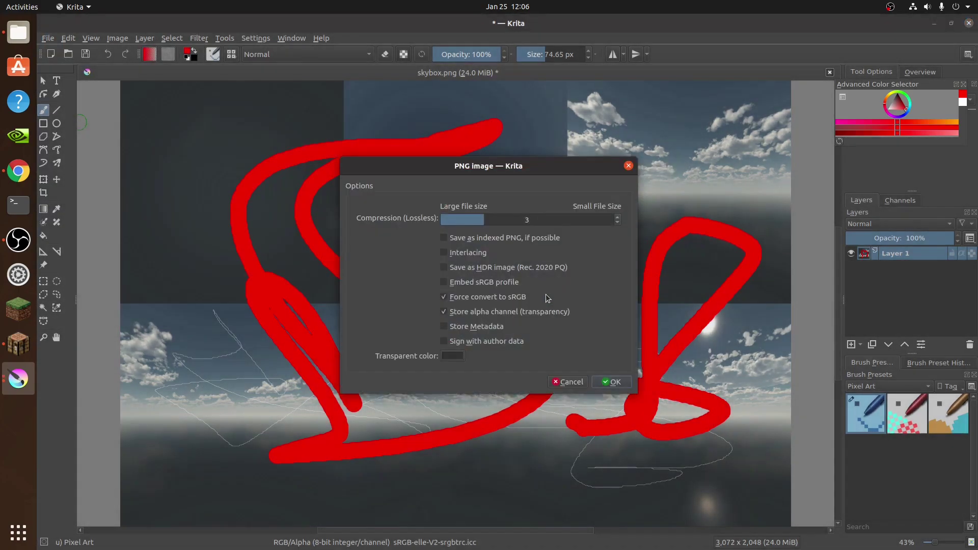
{"action": "left_click", "coordinate": [614, 382]}
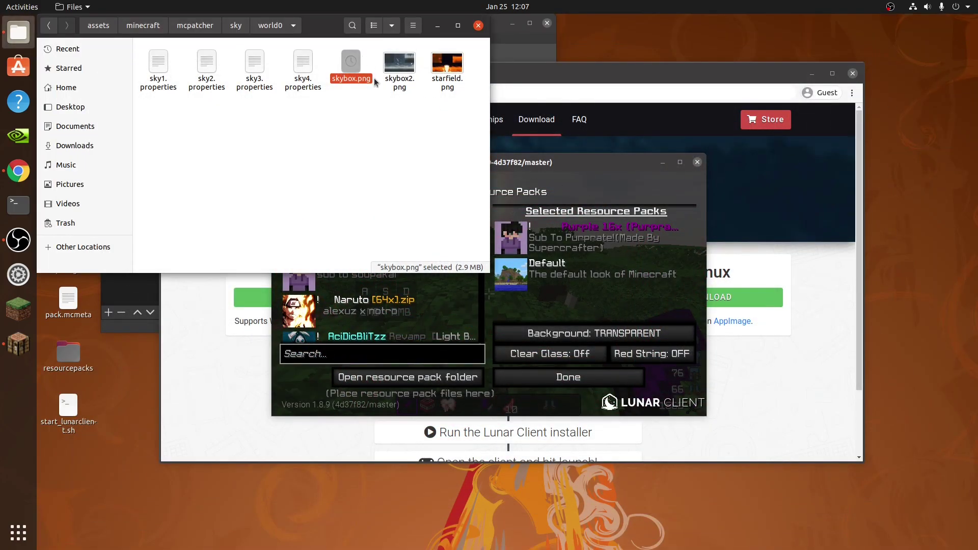
- Close the Files window and back out of Resource Packs, then reopen the Options screen
{"action": "left_click", "coordinate": [334, 126]}
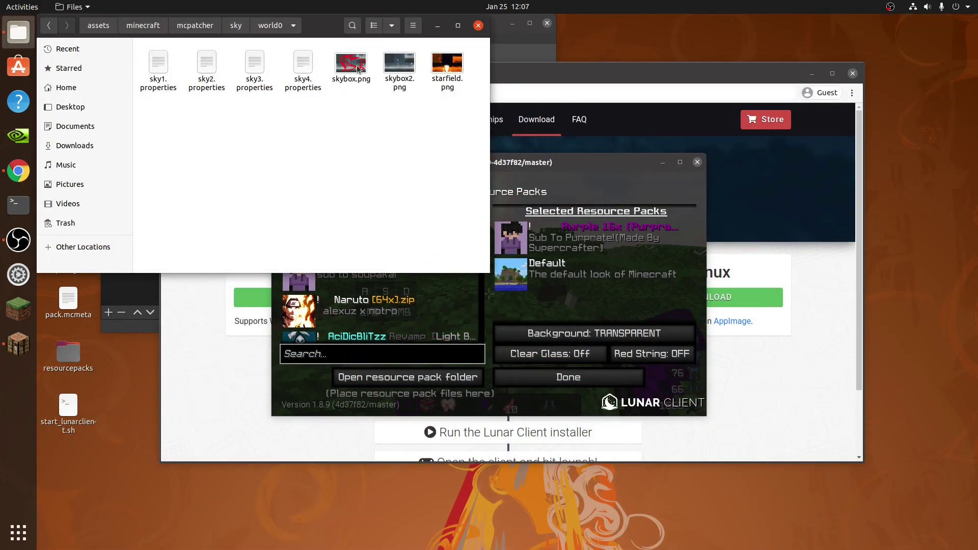
{"action": "left_click", "coordinate": [478, 28]}
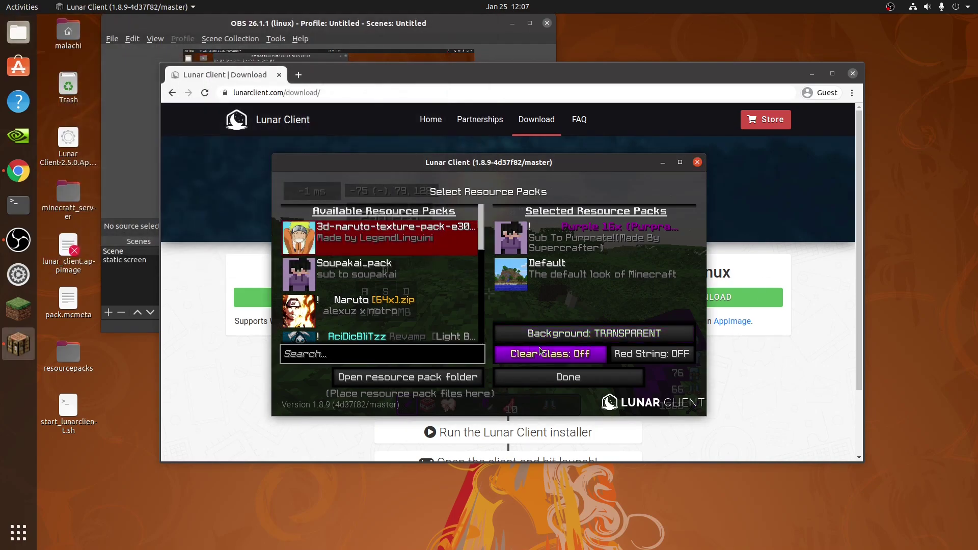
{"action": "left_click", "coordinate": [526, 380]}
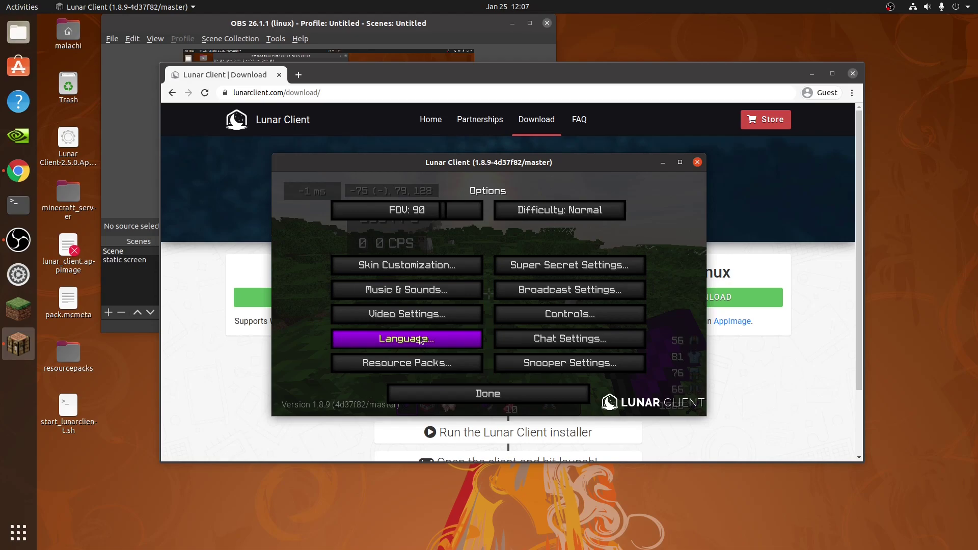
{"action": "left_click", "coordinate": [487, 393]}
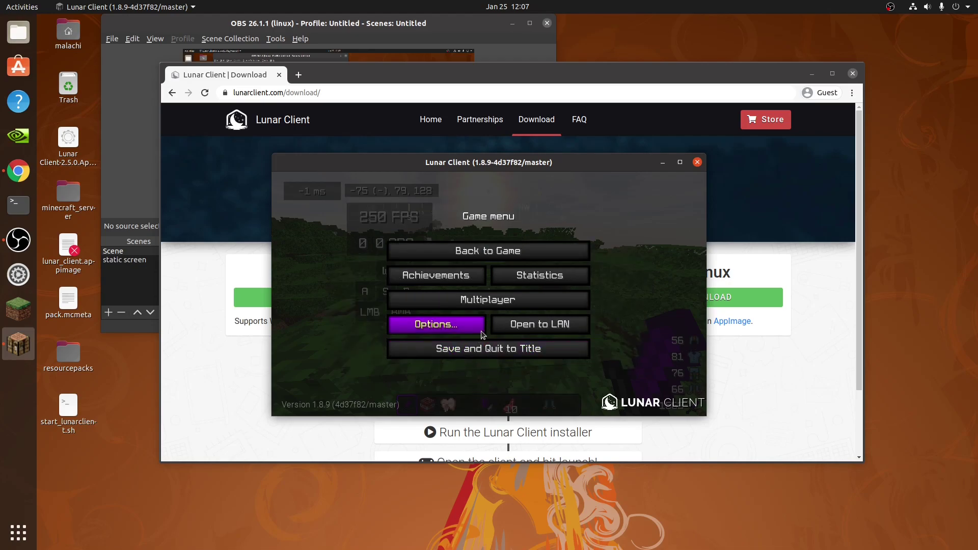
{"action": "left_click", "coordinate": [445, 327]}
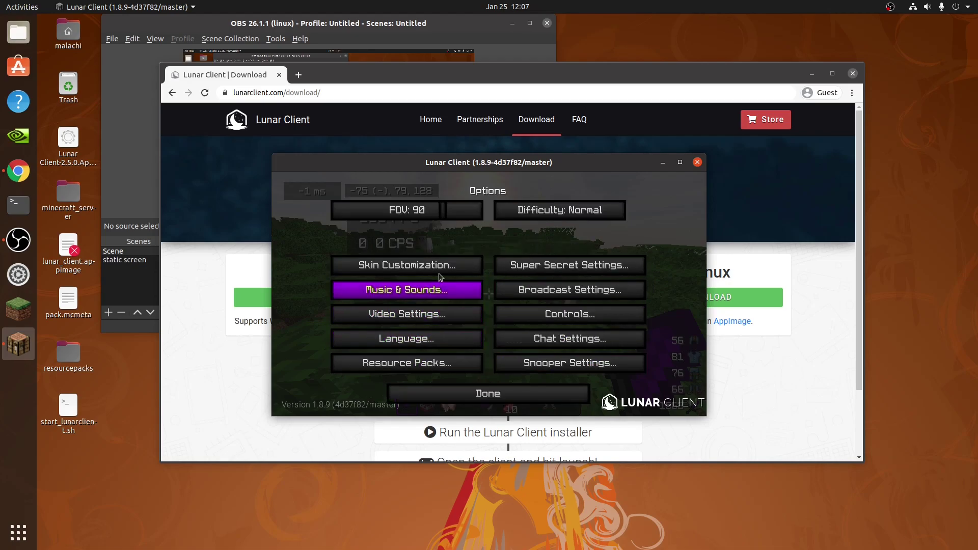
- In Video Settings, look through Detail Settings (Sky OFF), then open Animation Settings
{"action": "left_click", "coordinate": [440, 320]}
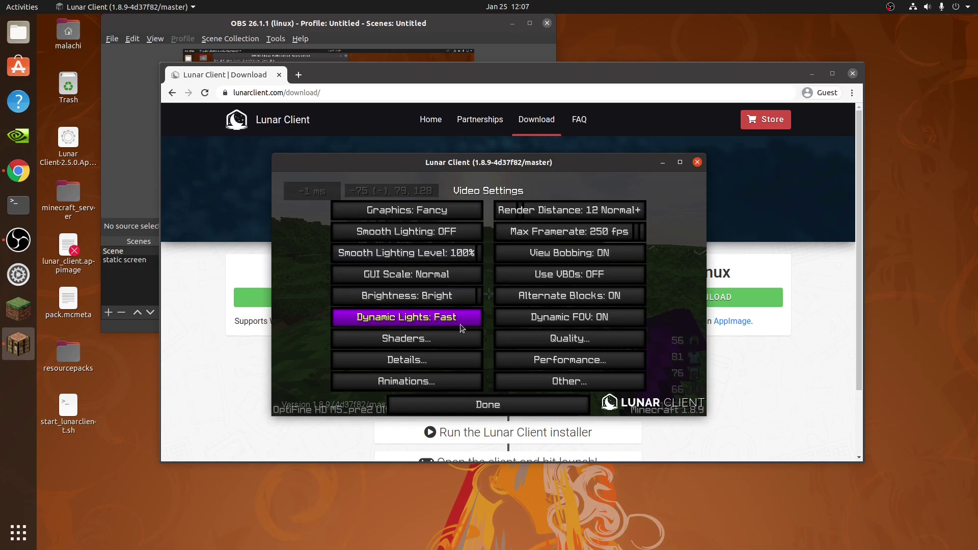
{"action": "left_click", "coordinate": [419, 365]}
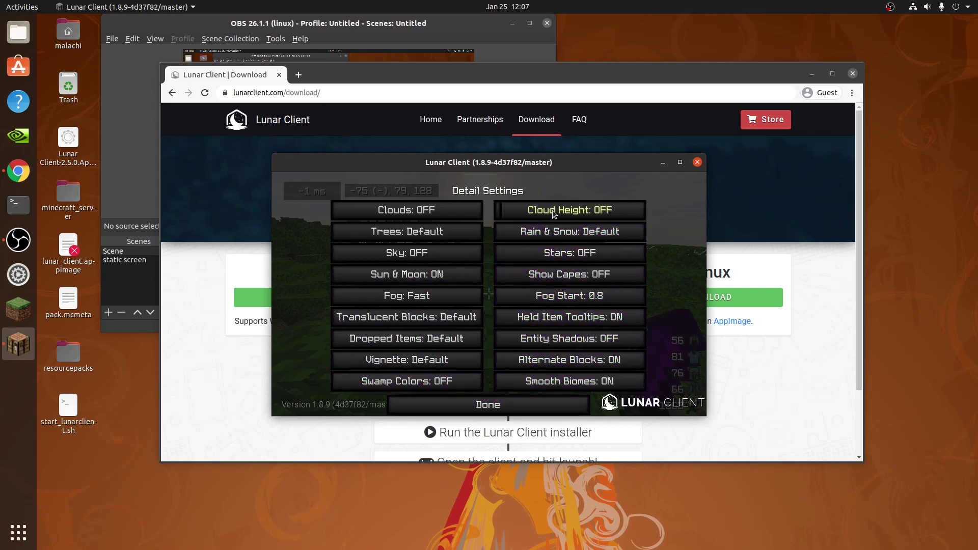
{"action": "left_click", "coordinate": [519, 407]}
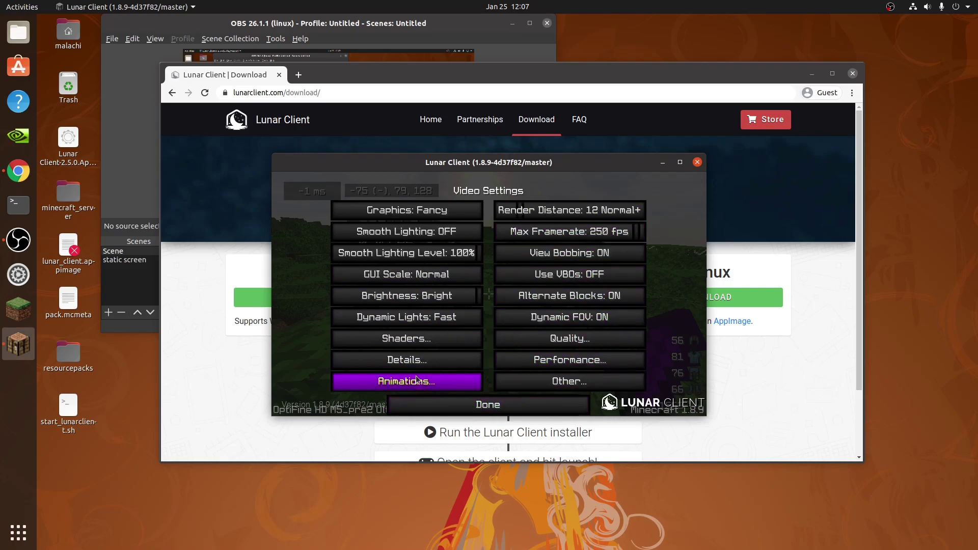
{"action": "left_click", "coordinate": [417, 379]}
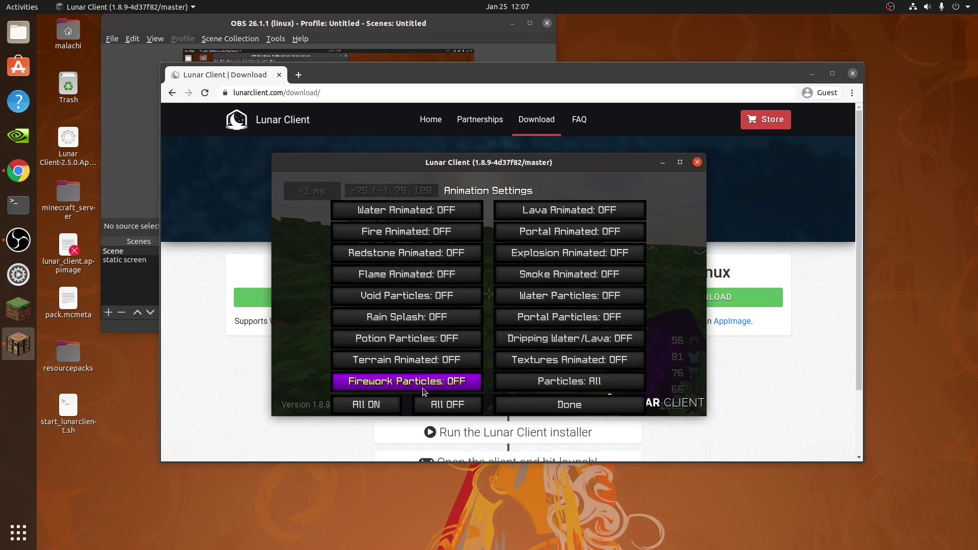
- Toggle Custom Sky off and back on in Quality Settings, then close the settings pages
{"action": "left_click", "coordinate": [538, 410]}
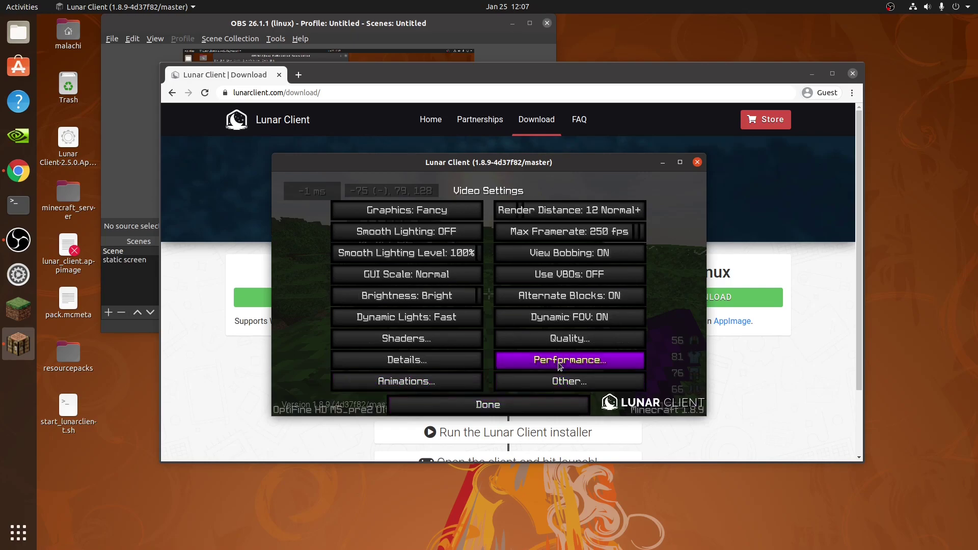
{"action": "left_click", "coordinate": [570, 339]}
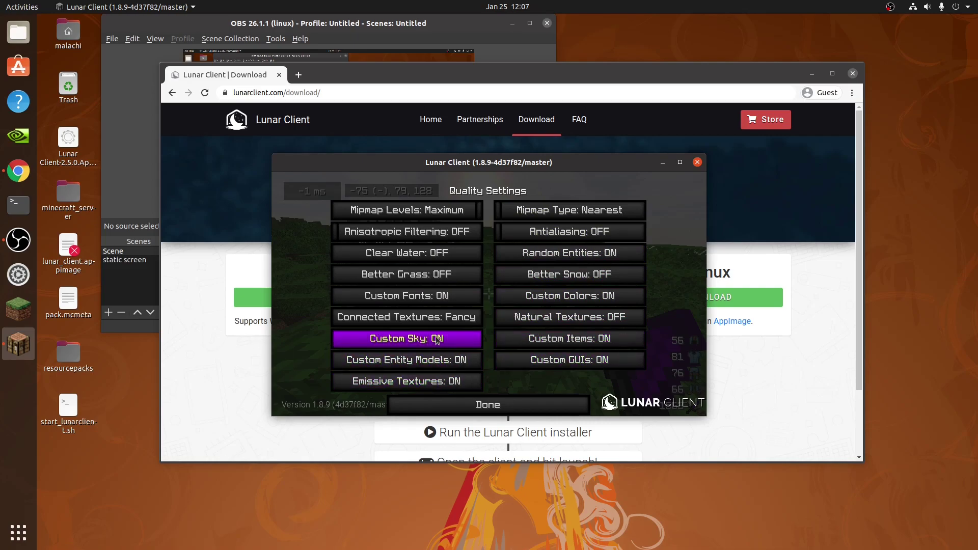
{"action": "mouse_move", "coordinate": [406, 338]}
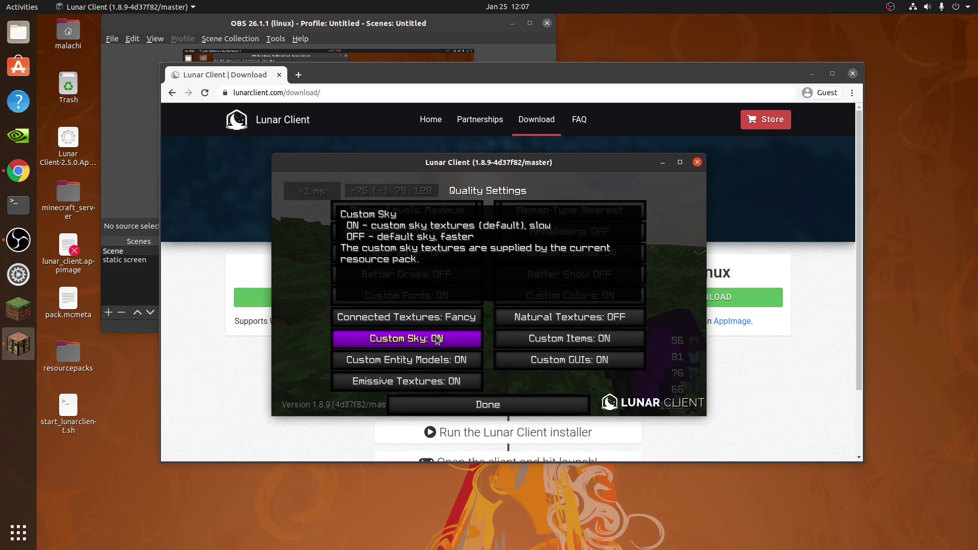
{"action": "left_click", "coordinate": [437, 339]}
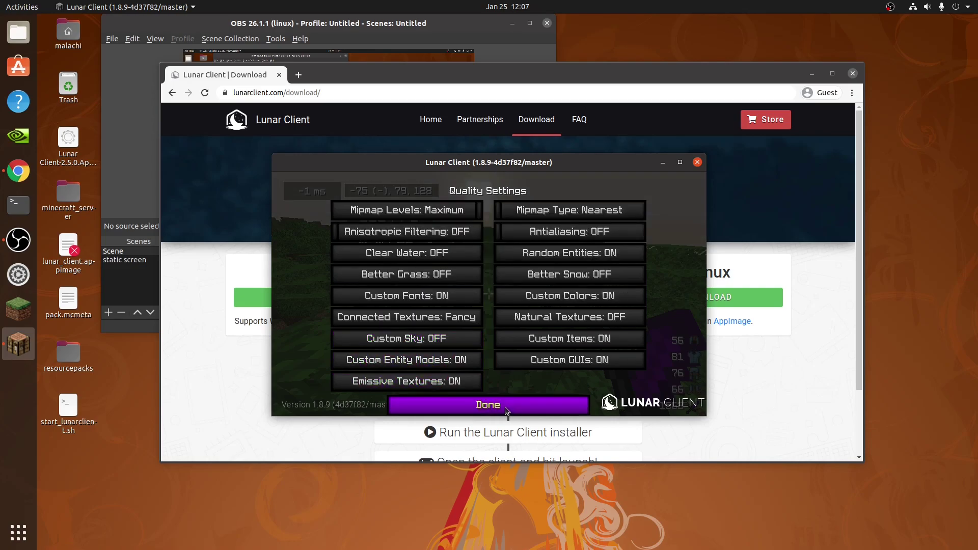
{"action": "left_click", "coordinate": [447, 340]}
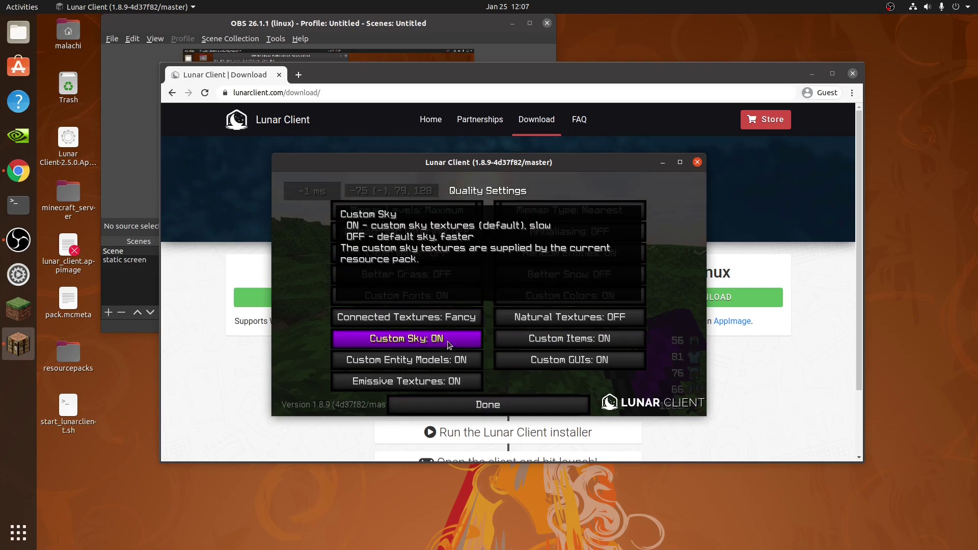
{"action": "left_click", "coordinate": [488, 404]}
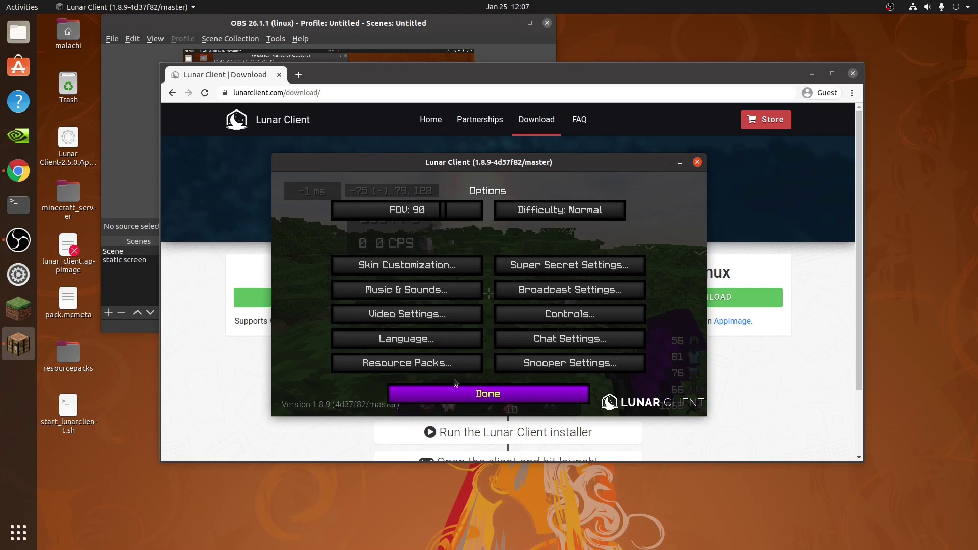
{"action": "left_click", "coordinate": [488, 394]}
- Turn Custom Sky OFF in Quality Settings and return to the game to see the default sky
{"action": "left_click", "coordinate": [488, 251]}
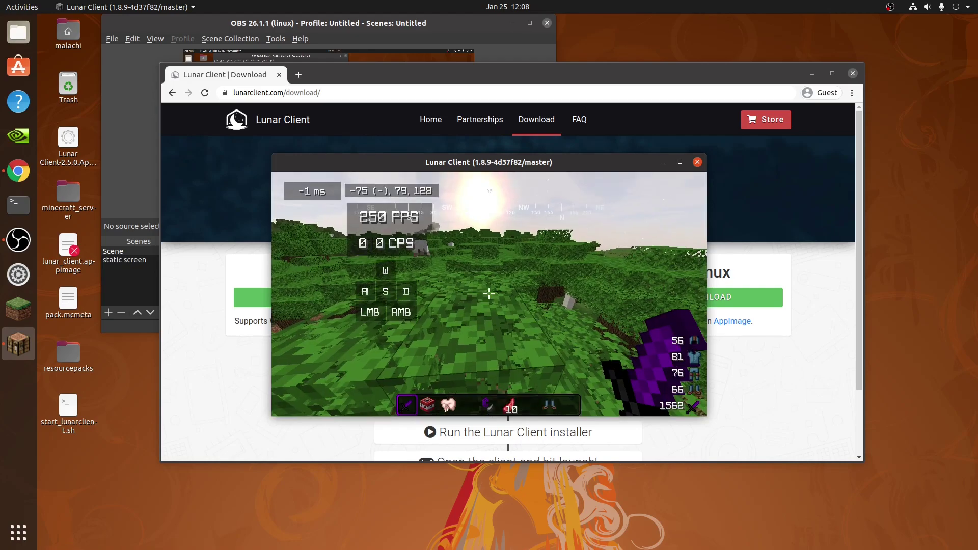
{"action": "key", "text": "Escape"}
{"action": "left_click", "coordinate": [436, 325]}
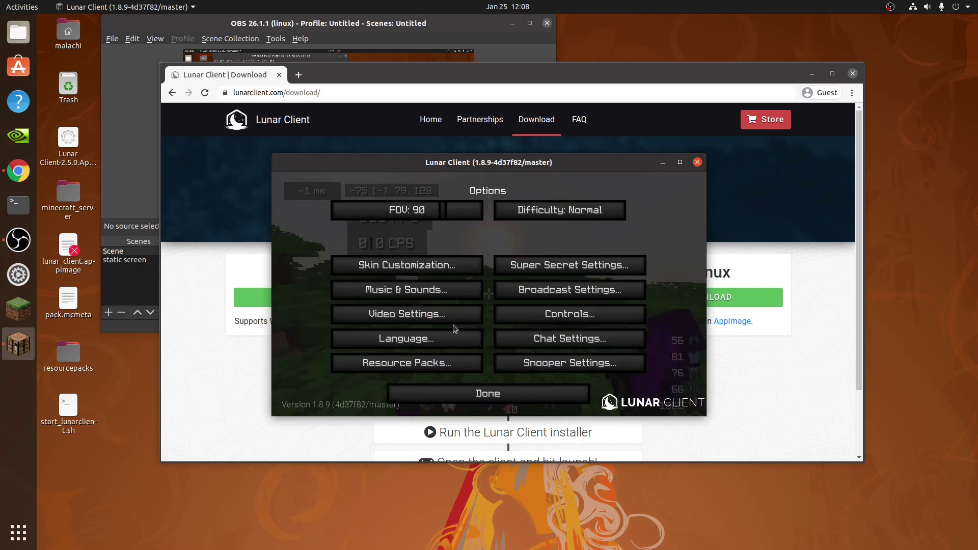
{"action": "left_click", "coordinate": [407, 313]}
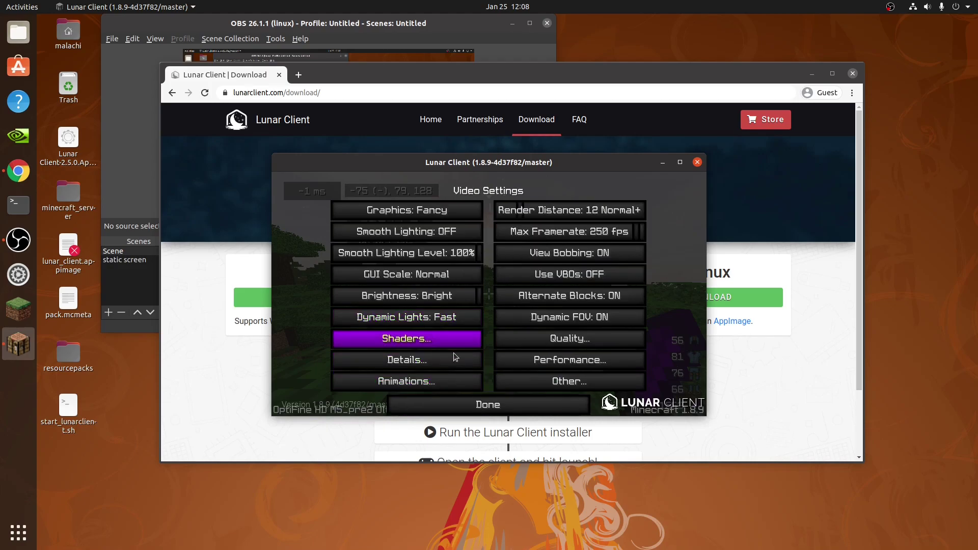
{"action": "left_click", "coordinate": [590, 361]}
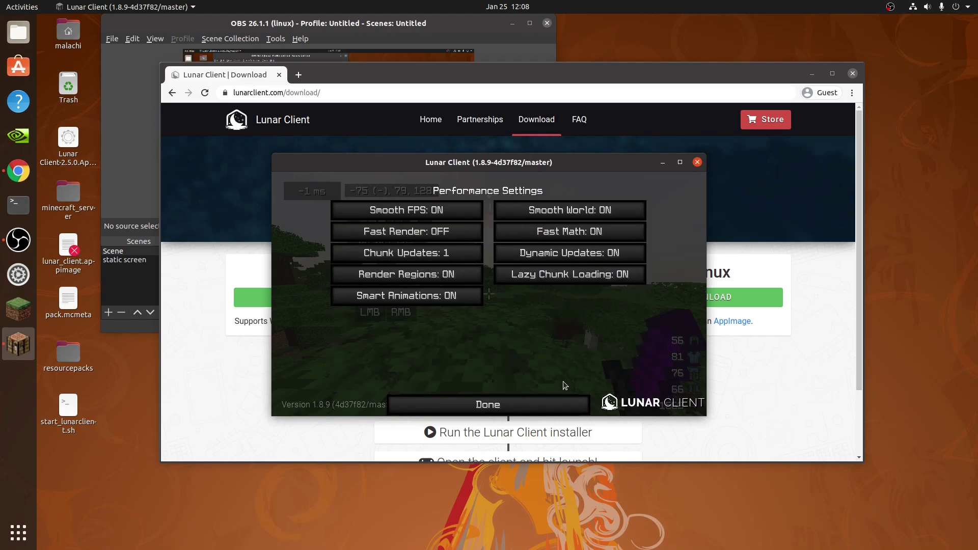
{"action": "left_click", "coordinate": [488, 404]}
{"action": "left_click", "coordinate": [569, 339]}
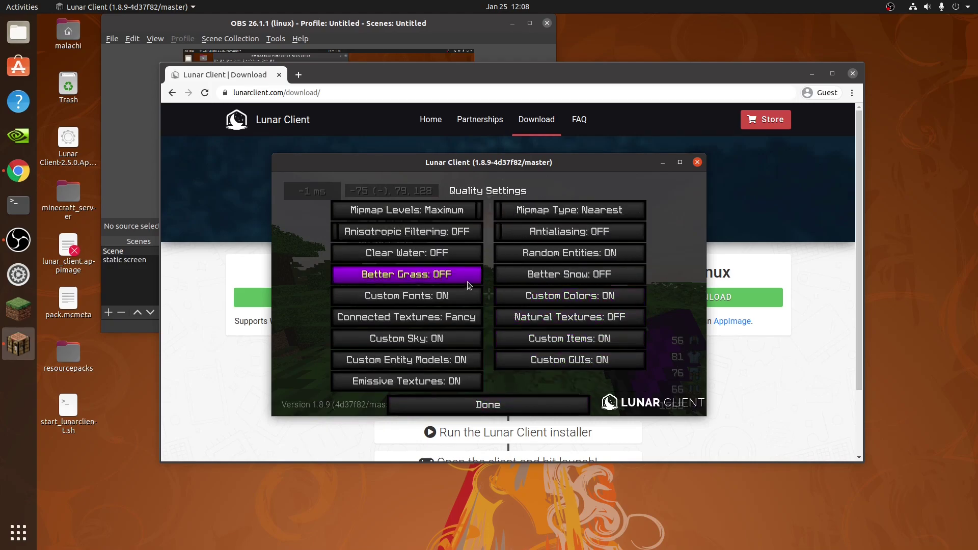
{"action": "left_click", "coordinate": [406, 338]}
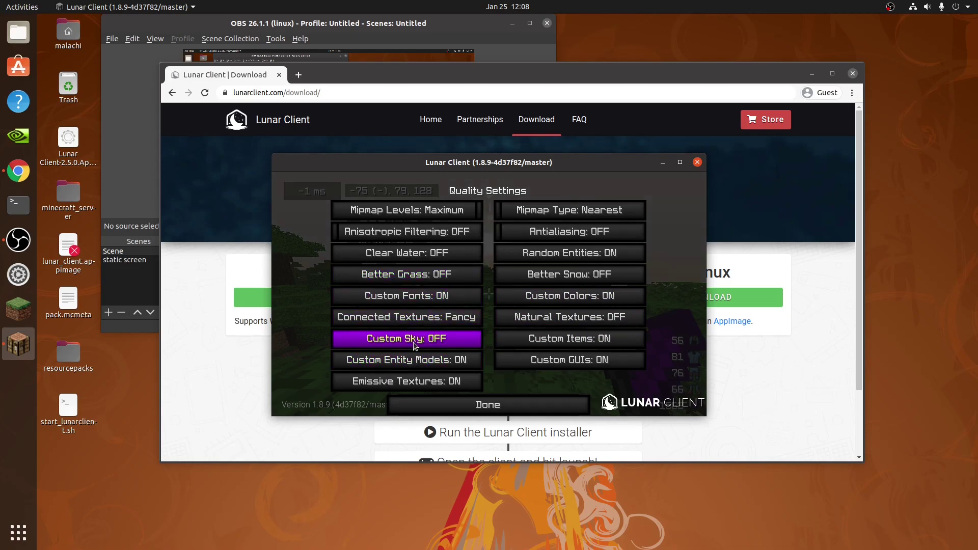
{"action": "left_click", "coordinate": [508, 407]}
{"action": "left_click", "coordinate": [512, 394]}
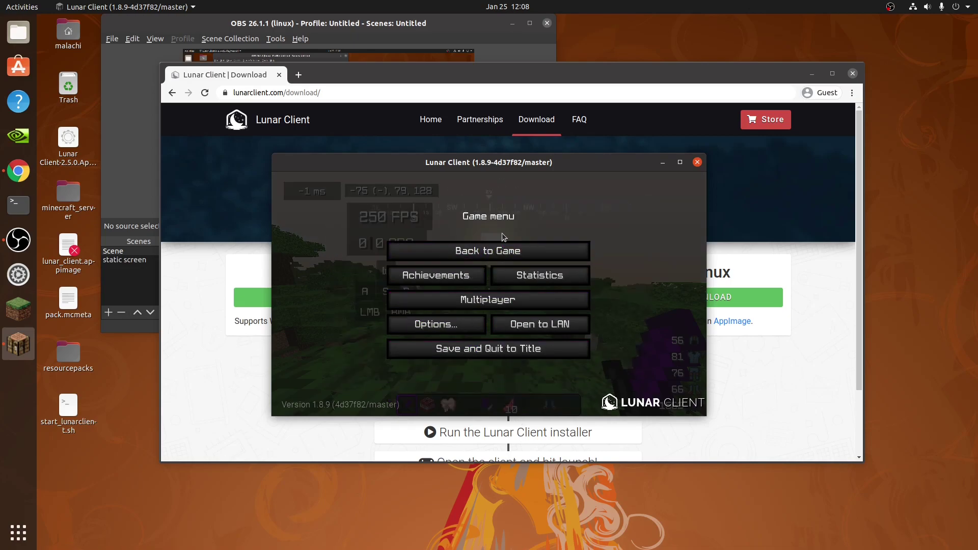
{"action": "left_click", "coordinate": [501, 248]}
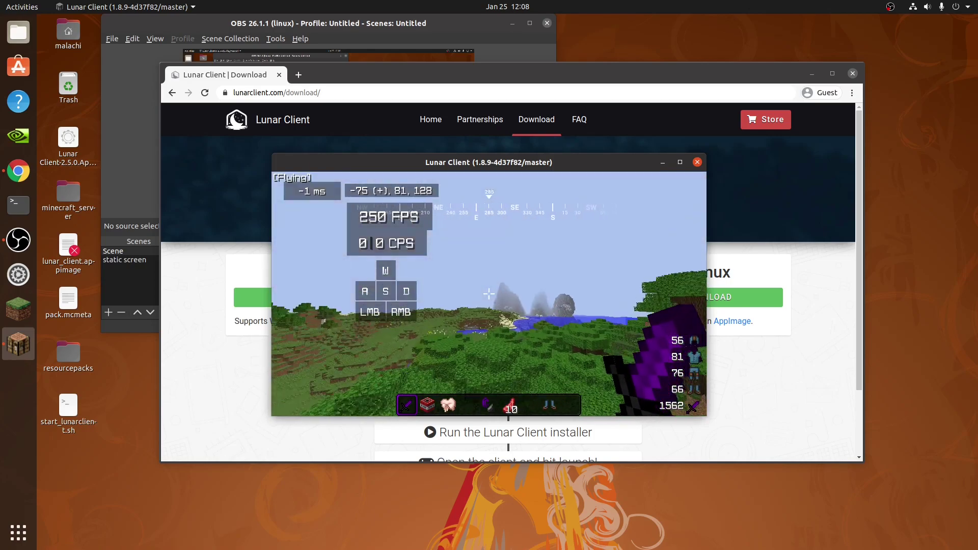
- Reopen Quality Settings to switch Custom Sky back ON, and return to the game menu
{"action": "key", "text": "Escape"}
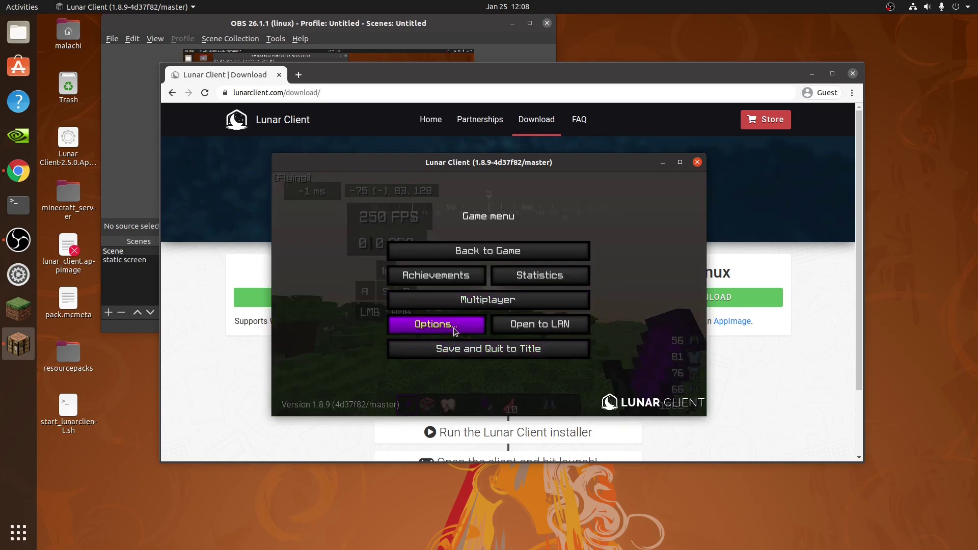
{"action": "left_click", "coordinate": [446, 325]}
{"action": "left_click", "coordinate": [406, 313]}
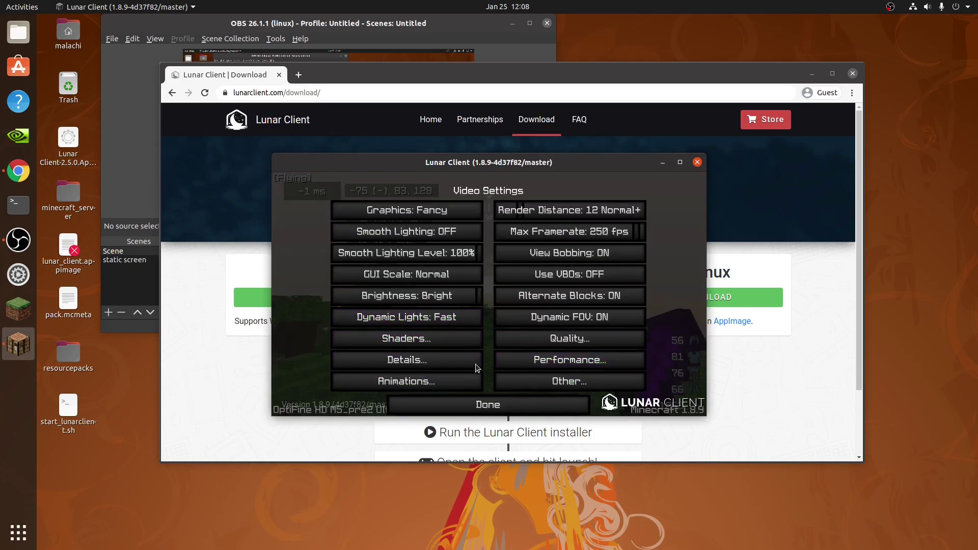
{"action": "left_click", "coordinate": [569, 338]}
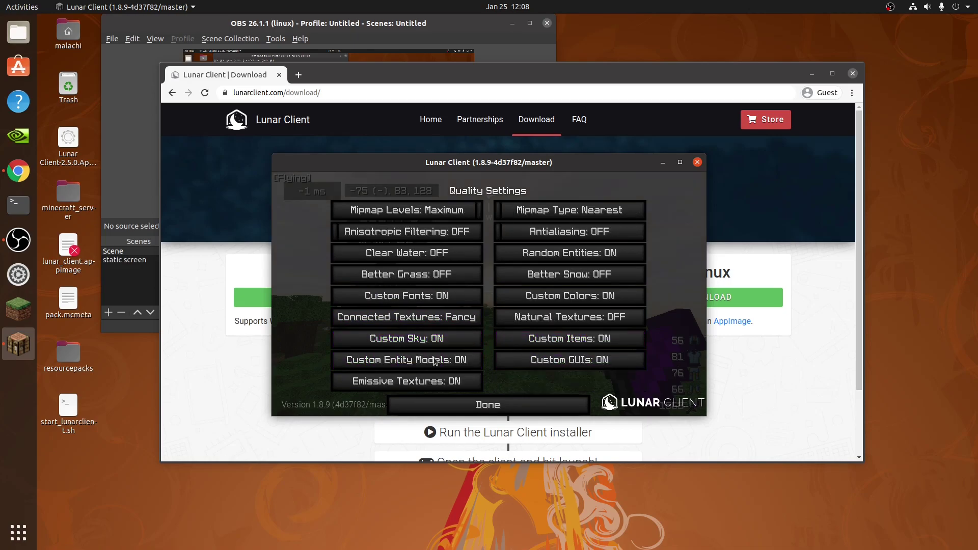
{"action": "left_click", "coordinate": [505, 407]}
{"action": "left_click", "coordinate": [505, 407]}
{"action": "left_click", "coordinate": [497, 395]}
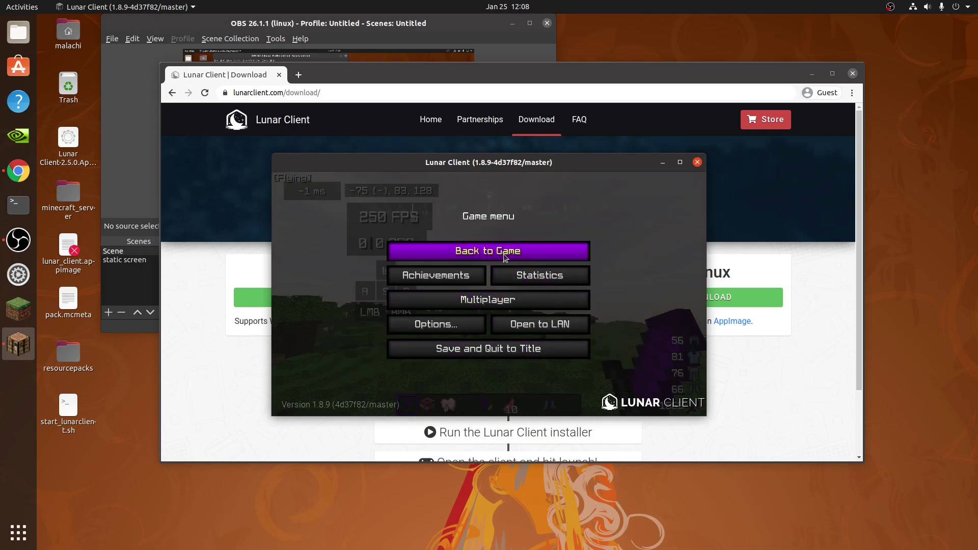
- Resume the game in fullscreen, briefly opening and closing the creative inventory
{"action": "left_click", "coordinate": [497, 252]}
{"action": "key", "text": "F11"}
{"action": "key", "text": "e"}
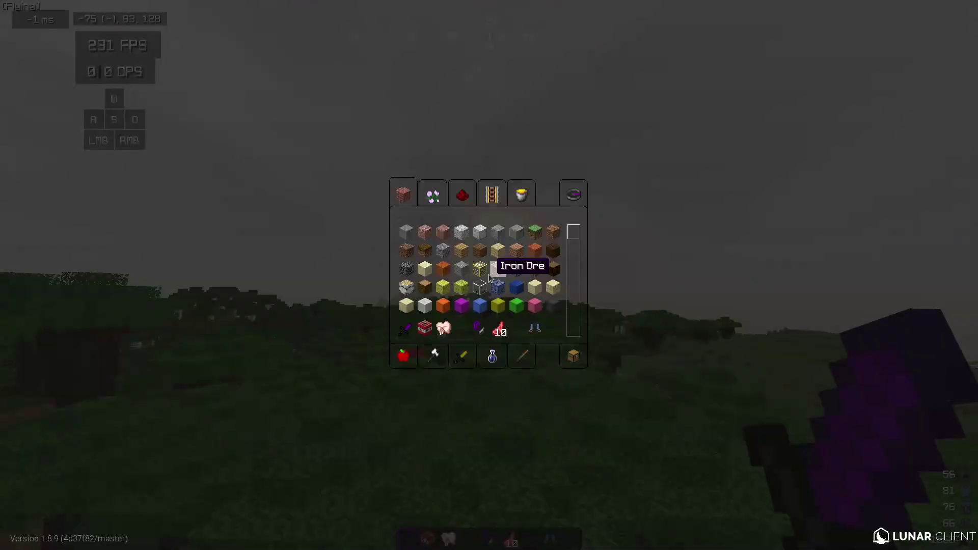
{"action": "key", "text": "Escape"}
- Fly and walk across the grass, swinging the sword while looking at the custom sky
{"action": "key", "text": "w"}
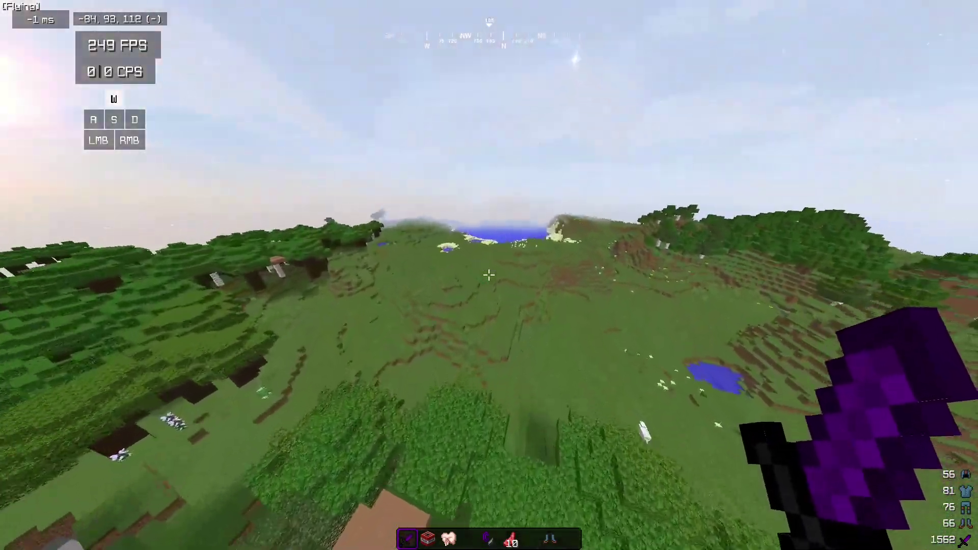
{"action": "key", "text": "w"}
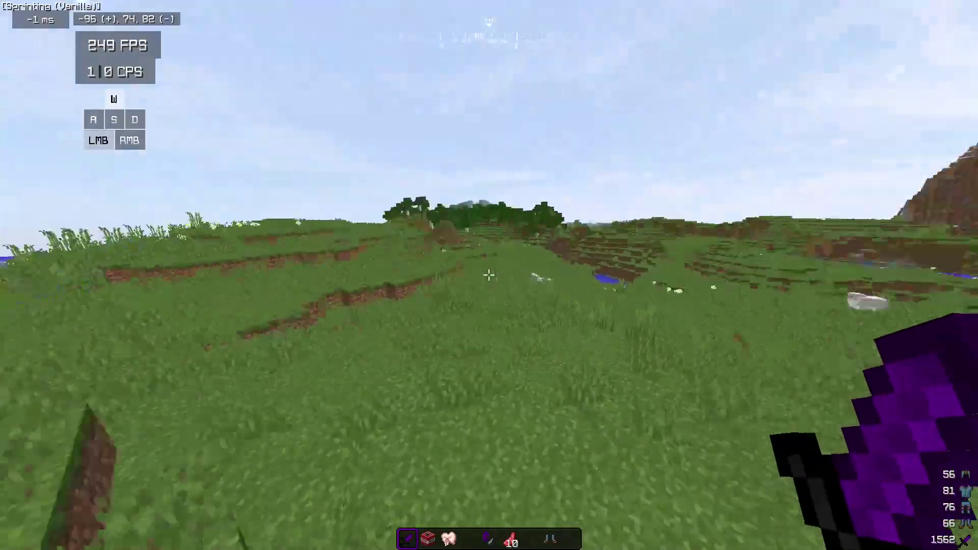
{"action": "left_click", "coordinate": [488, 275]}
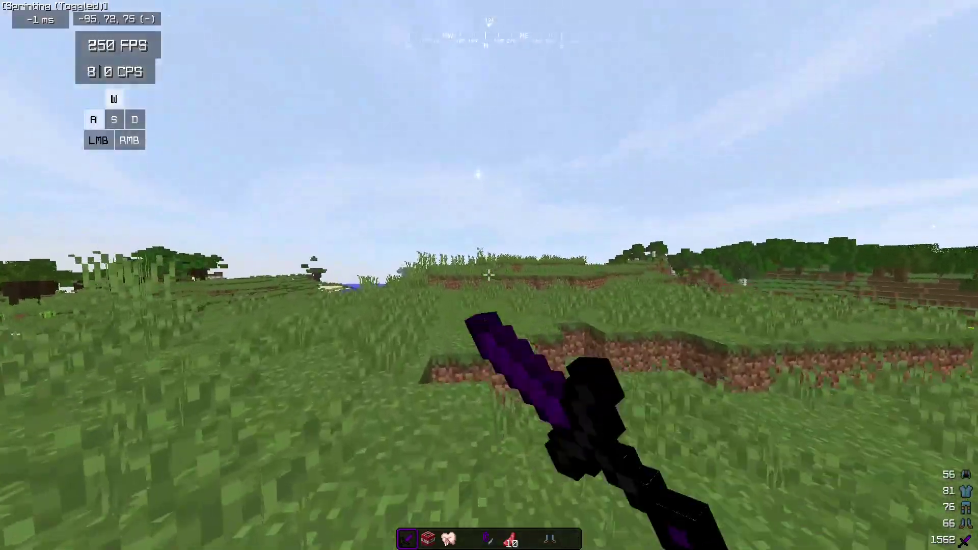
{"action": "key", "text": "w"}
{"action": "left_click", "coordinate": [489, 275]}
{"action": "left_click", "coordinate": [489, 275]}
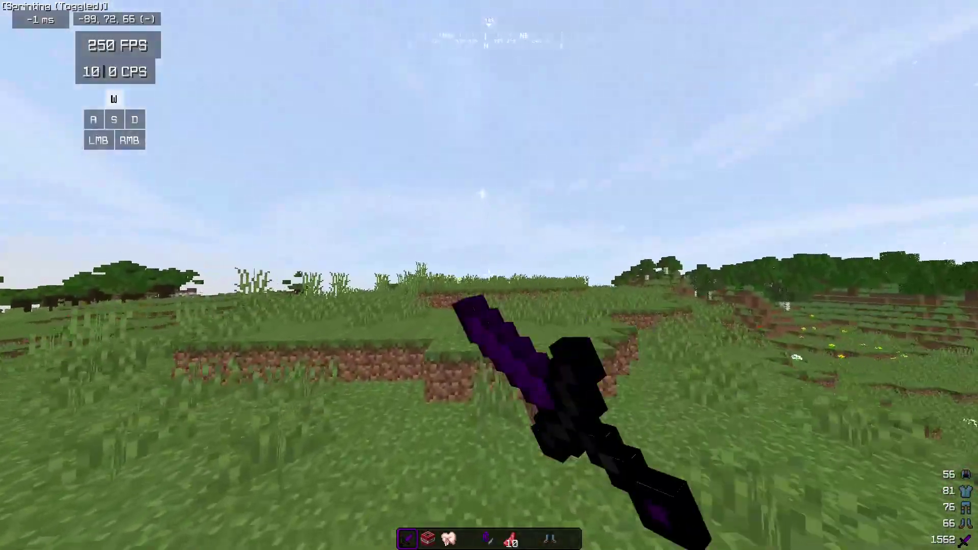
{"action": "key", "text": "w"}
{"action": "left_click", "coordinate": [489, 275]}
{"action": "left_click", "coordinate": [489, 275]}
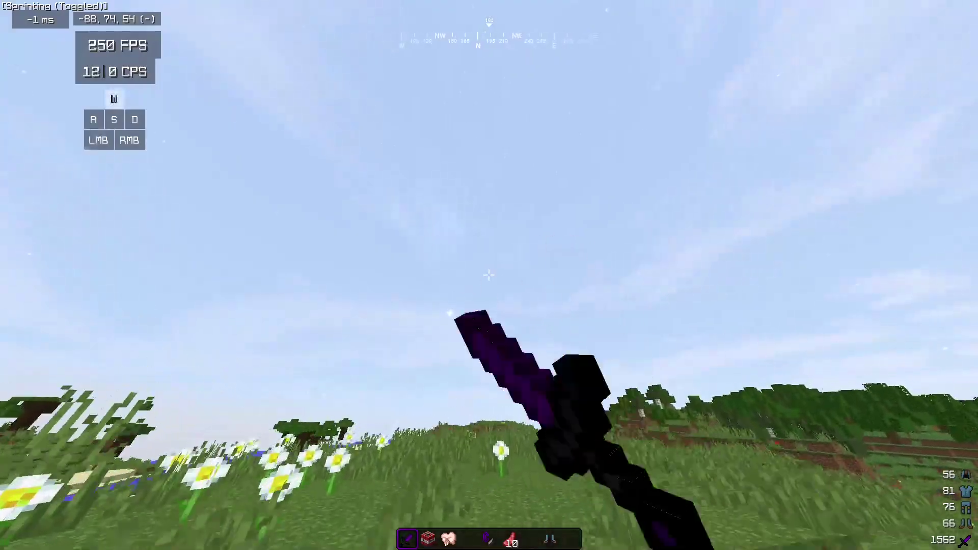
{"action": "key", "text": "w"}
{"action": "left_click", "coordinate": [490, 275]}
{"action": "left_click", "coordinate": [489, 275]}
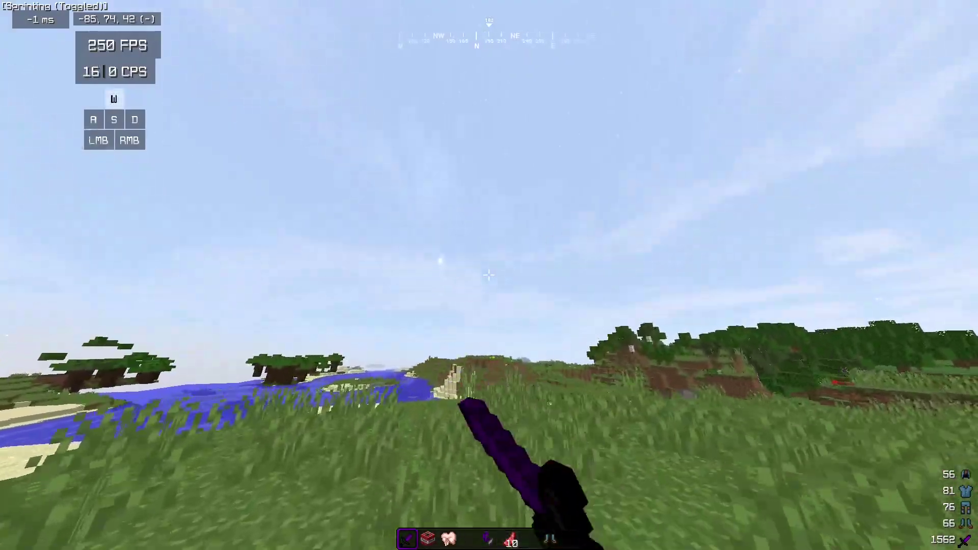
{"action": "left_click", "coordinate": [489, 275]}
{"action": "key", "text": "shift"}
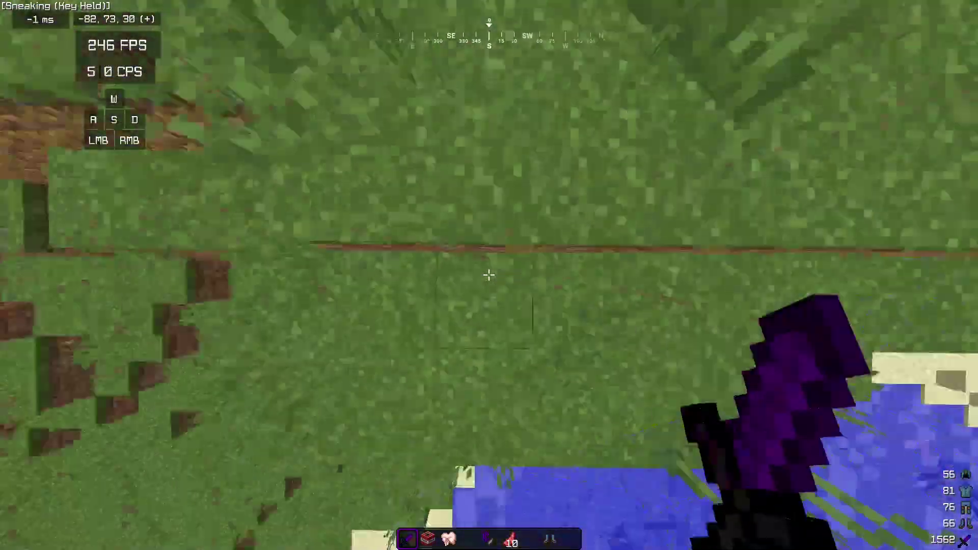
{"action": "key", "text": "s"}
- Place a column of TNT blocks on the grass beside the lake
{"action": "key", "text": "2"}
{"action": "right_click", "coordinate": [489, 275]}
{"action": "key", "text": "s"}
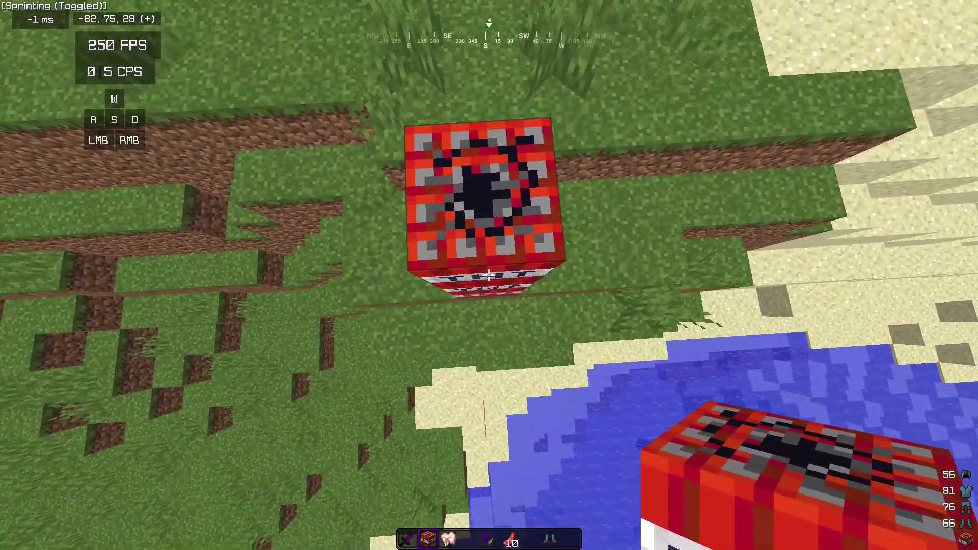
{"action": "right_click", "coordinate": [489, 275]}
{"action": "right_click", "coordinate": [489, 275]}
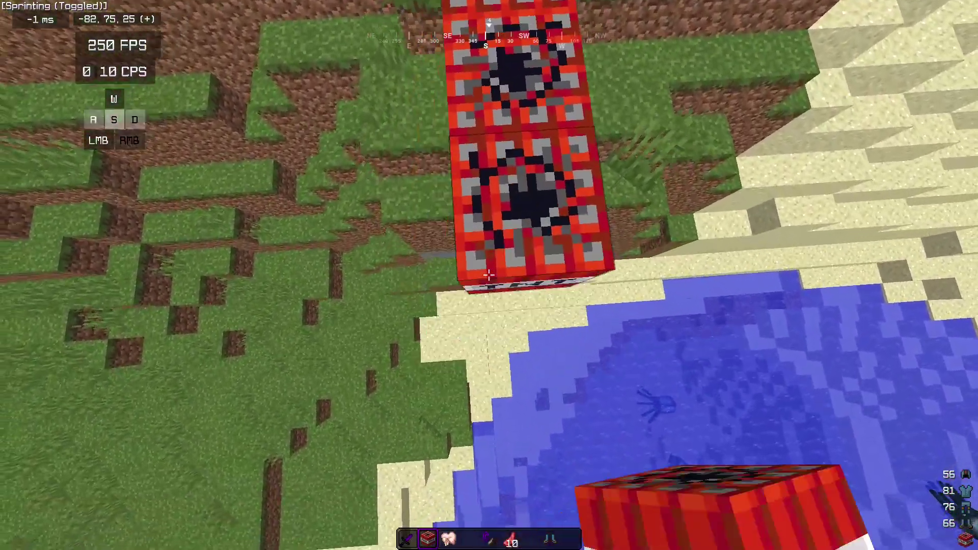
{"action": "key", "text": "1"}
{"action": "key", "text": "w"}
- Fly upward holding TNT and view the player in third person
{"action": "key", "text": "2"}
{"action": "key", "text": "space"}
{"action": "key", "text": "space"}
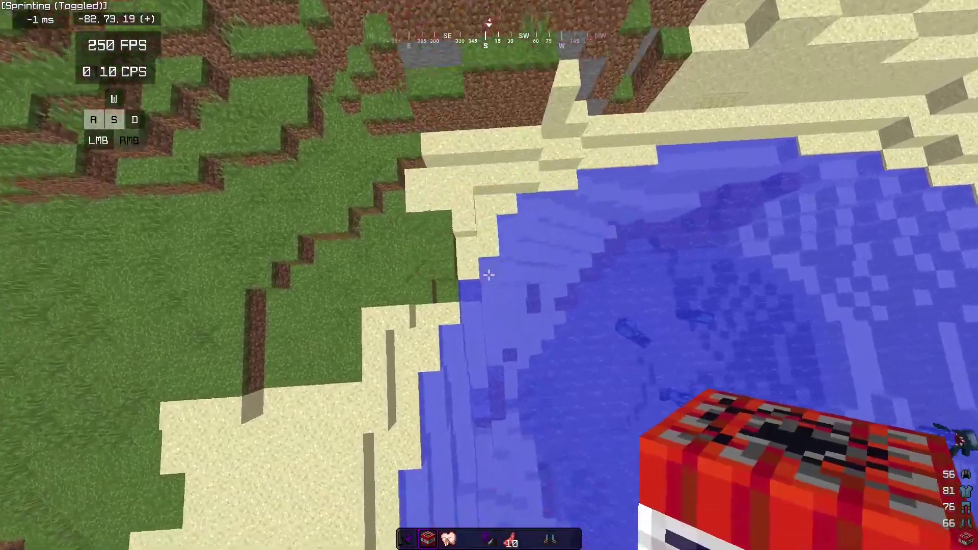
{"action": "key", "text": "F5"}
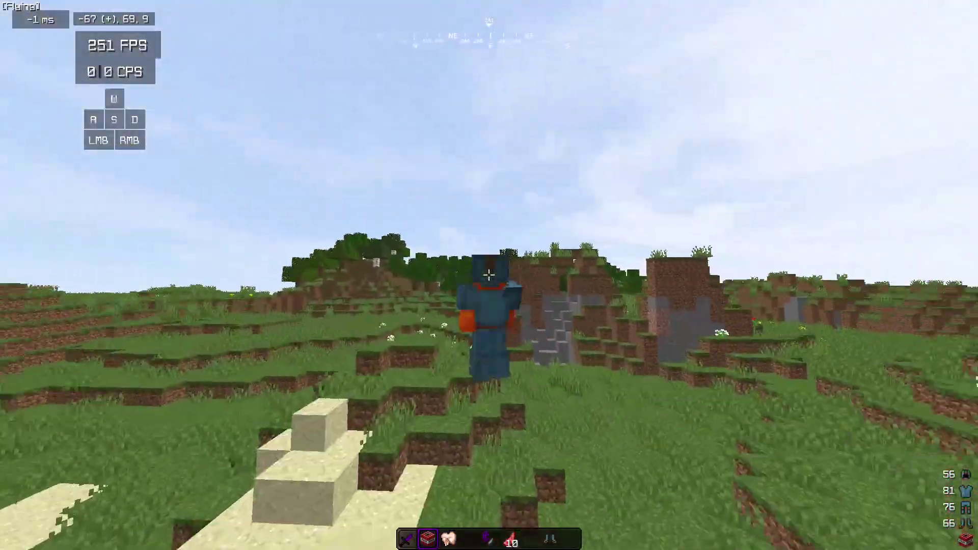
{"action": "key", "text": "F5"}
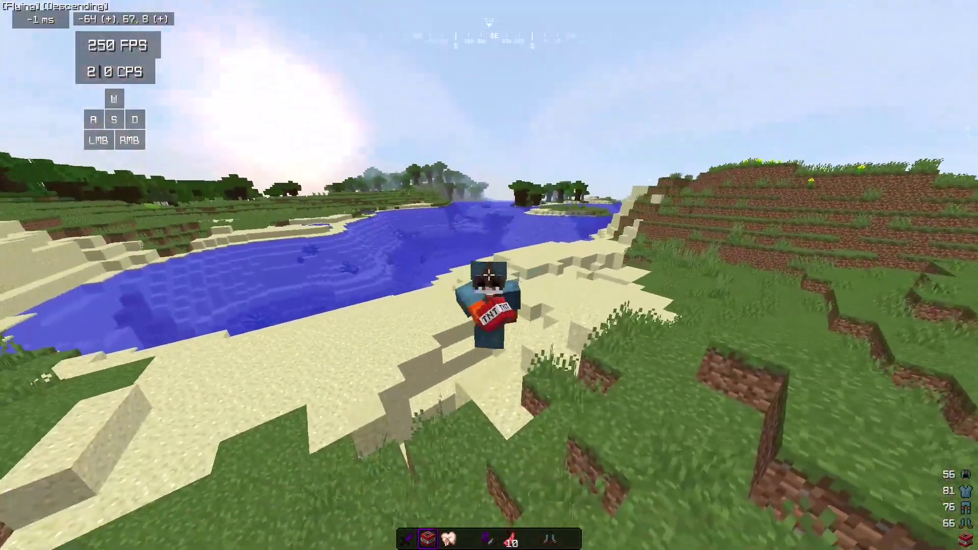